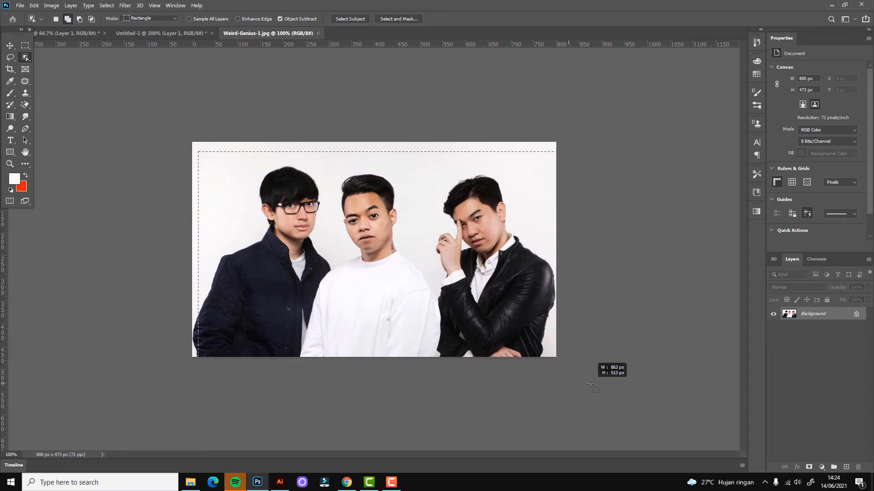
- Select the three band members and fill the gap between the two men
left_click_drag(591, 385, 591, 385)
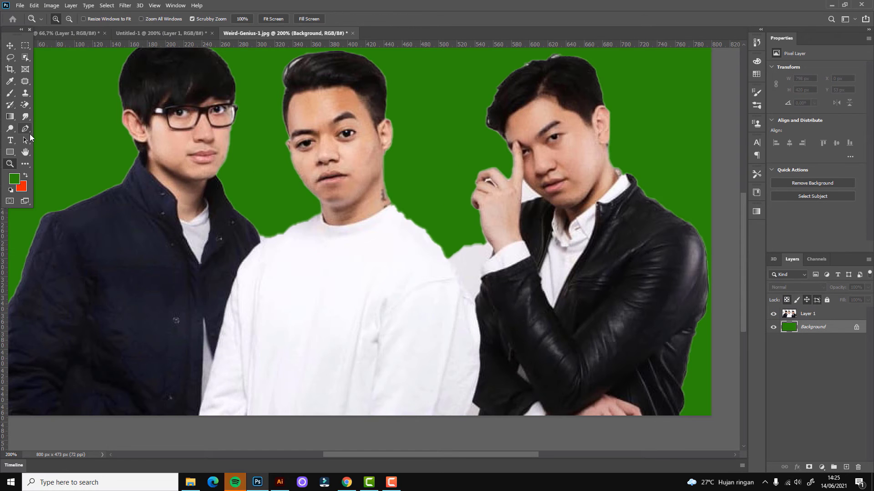
left_click(26, 129)
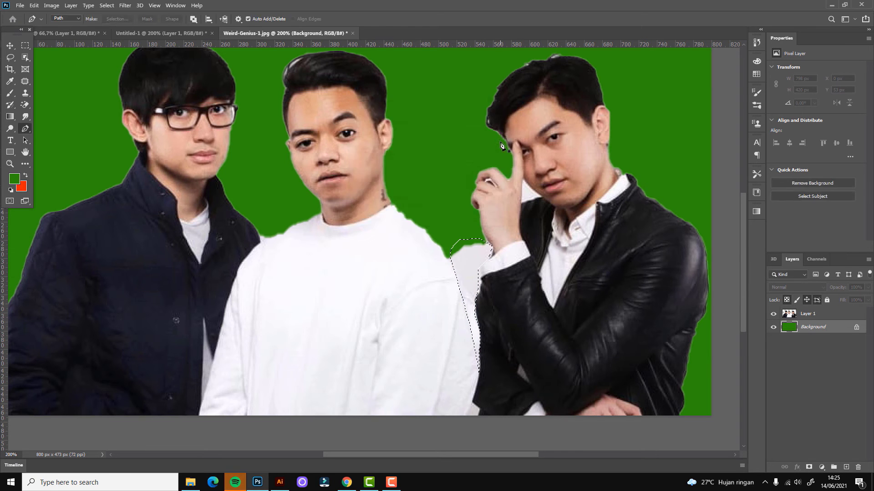
left_click(814, 315)
key("l")
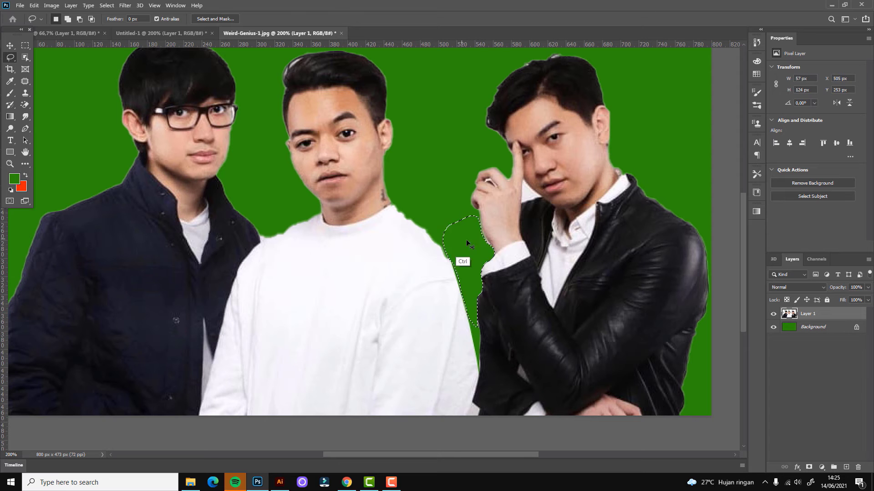
scroll(364, 184, "down", 1)
scroll(337, 182, "up", 2)
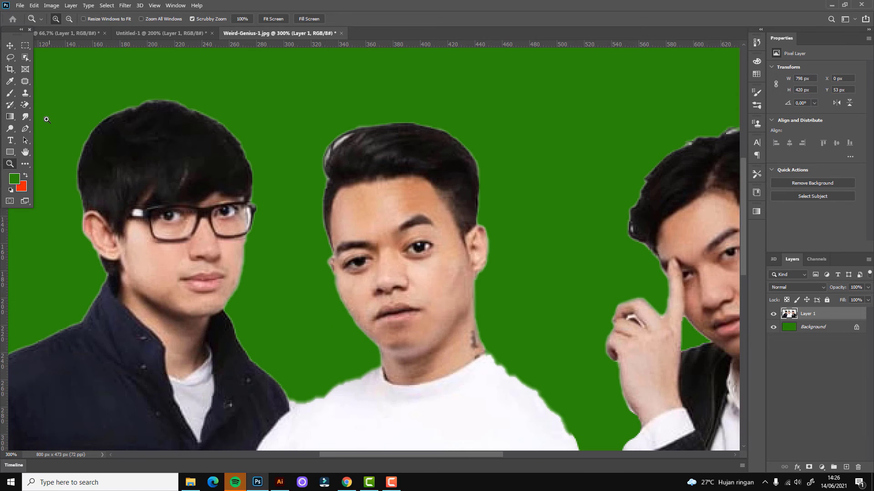
- Drag the cut-out trio into the DRAGONFLY flyer document
key("p")
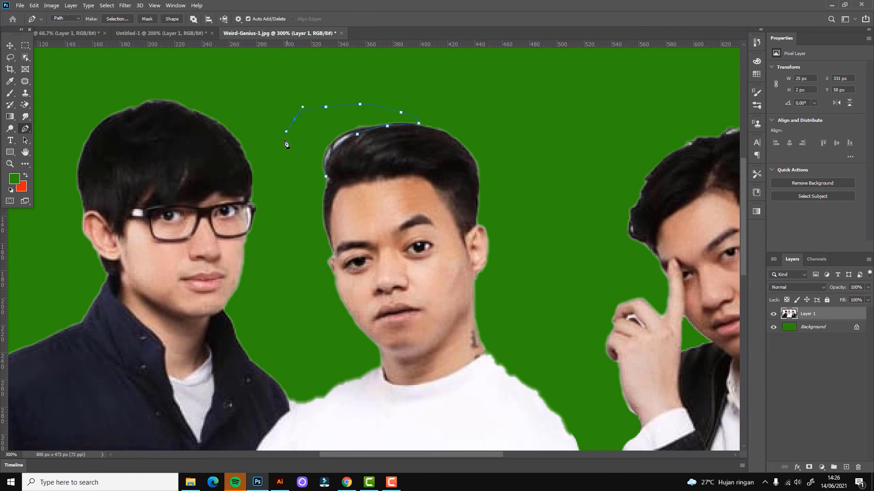
key("v")
key("ctrl+1")
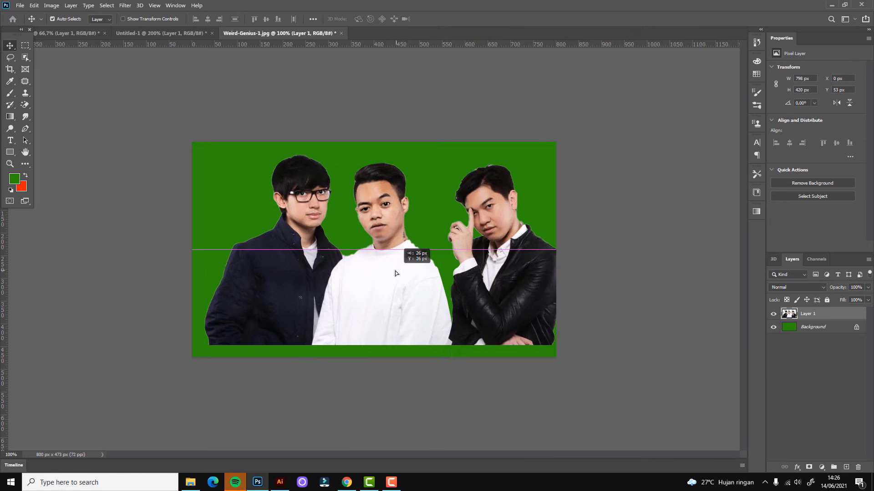
mouse_move(387, 262)
left_mouse_down()
mouse_move(161, 32)
mouse_move(386, 258)
left_mouse_up()
- Close Untitled-1 without saving and raise the photo's brightness to 40
left_click(215, 33)
left_click(435, 179)
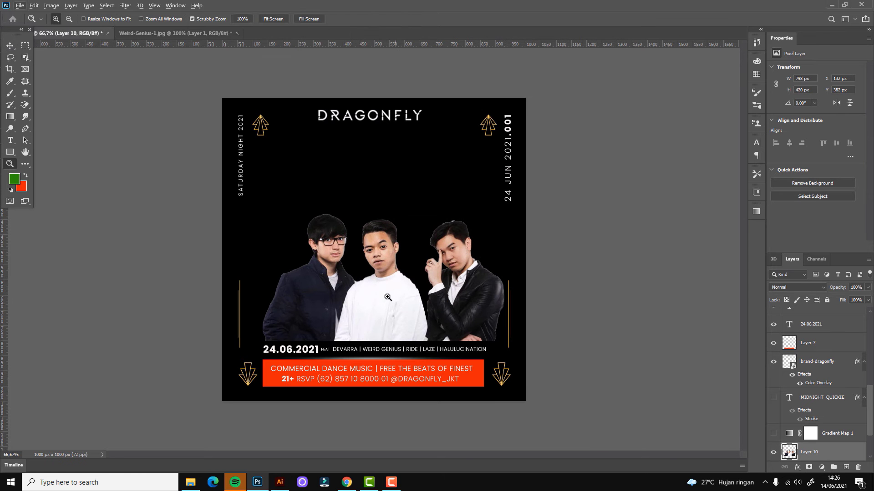
left_click(52, 5)
left_click(164, 27)
left_click_drag(662, 181, 673, 182)
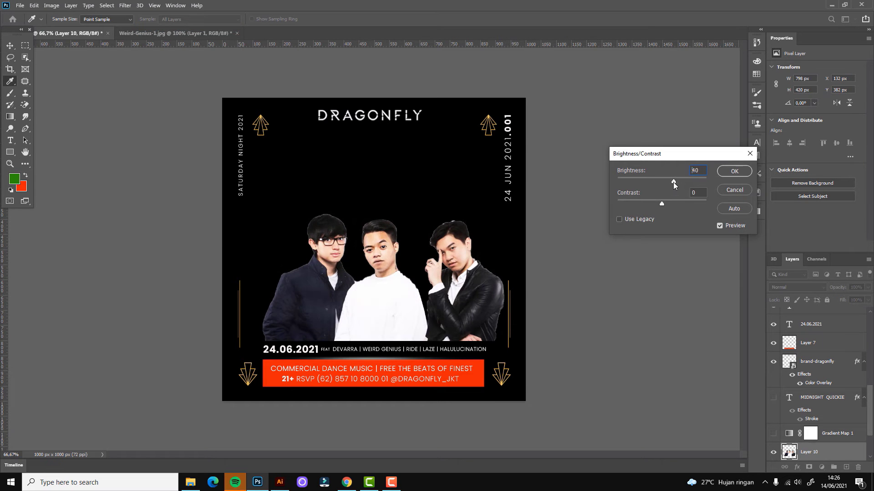
key("Return")
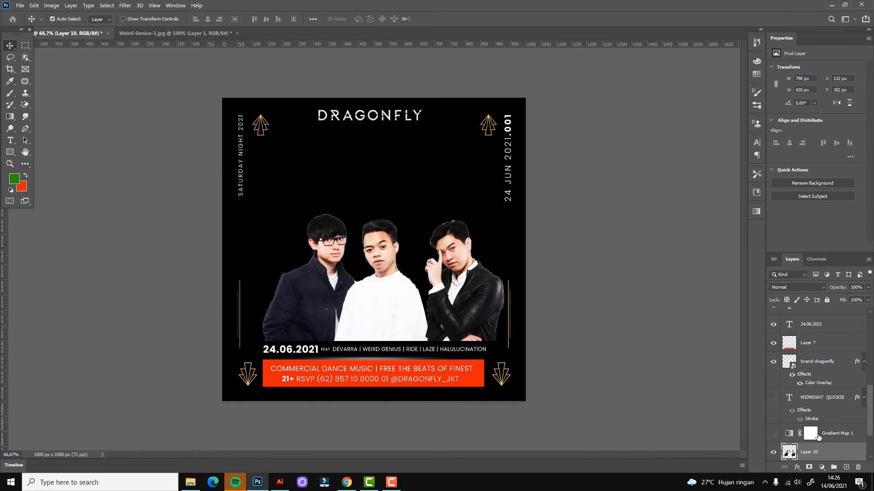
- Show Gradient Map 1 and set its left stop to light blue 65aebe
left_click(773, 433)
left_click(810, 433)
left_click(805, 72)
left_click(628, 331)
left_click(669, 371)
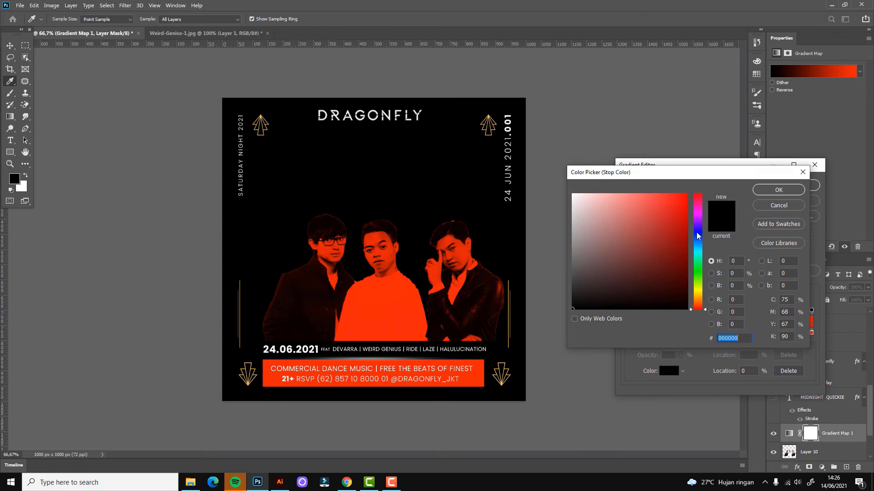
left_click_drag(697, 236, 698, 217)
key("Escape")
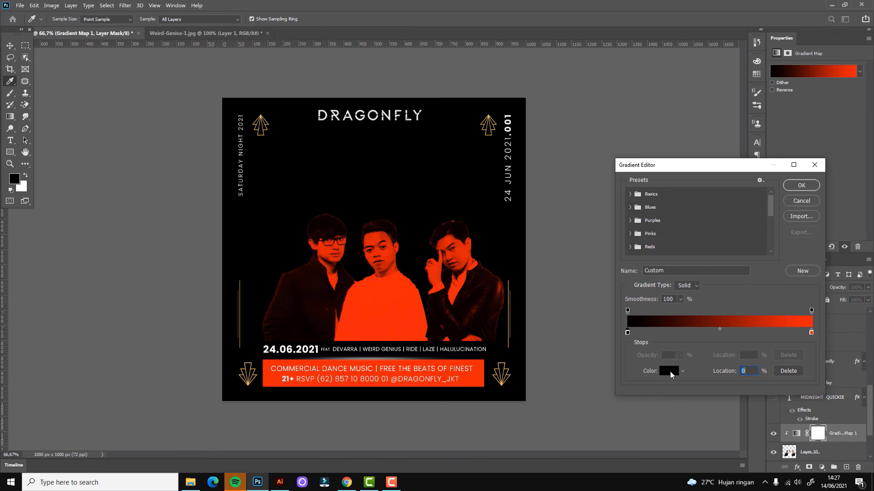
left_click(669, 371)
type("65aebe")
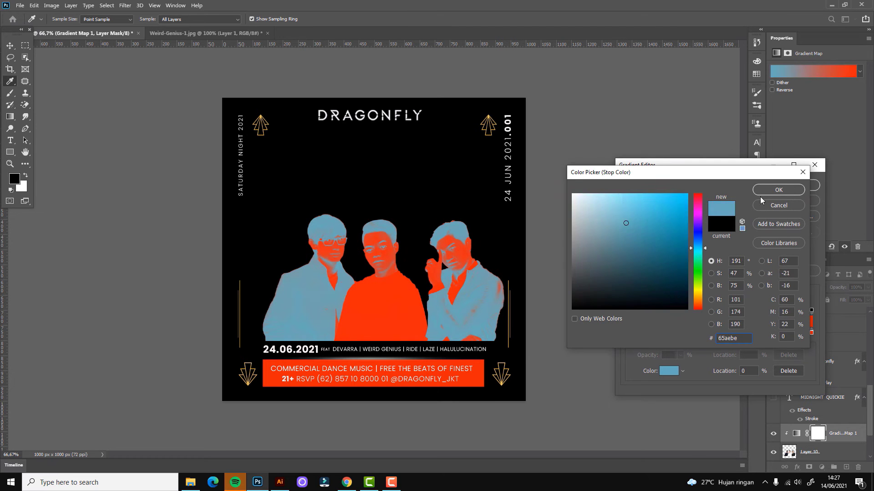
left_click(762, 193)
- Set the gradient's right stop to light grey d0d0d0
left_click(811, 333)
left_click(669, 371)
left_click_drag(698, 305, 698, 214)
type("d0d0d0")
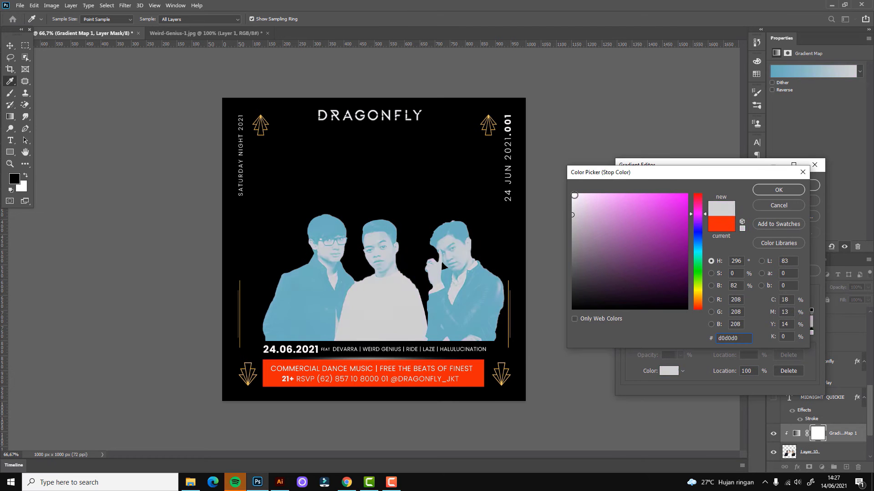
left_click(779, 190)
- Change the left gradient stop from gold to a dark blue
left_click(629, 337)
left_click(668, 370)
type("2f8b28")
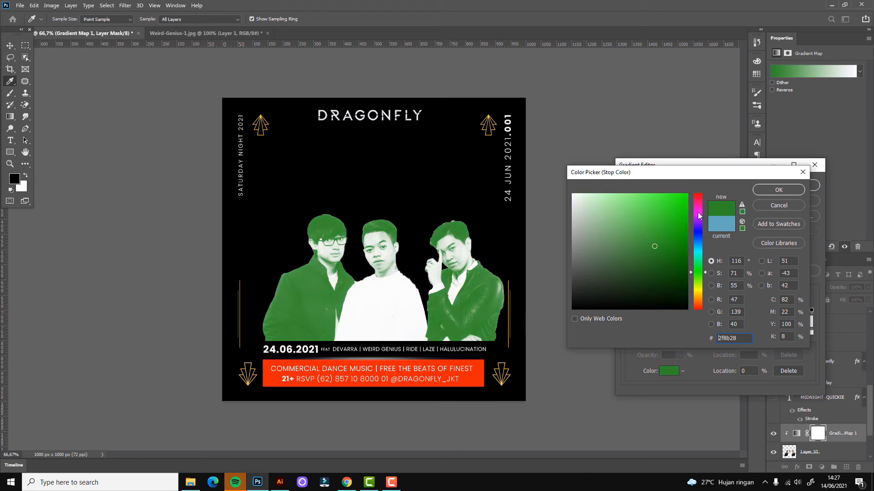
left_click_drag(700, 215, 697, 195)
left_click(669, 238)
left_click_drag(697, 307, 698, 294)
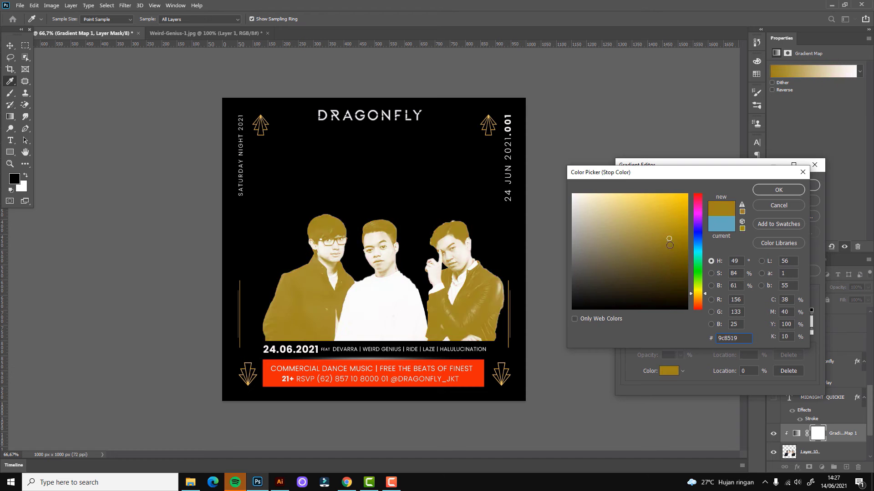
left_click_drag(669, 238, 682, 265)
mouse_move(698, 294)
left_mouse_down()
mouse_move(698, 239)
mouse_move(698, 248)
left_mouse_up()
key("Return")
key("Return")
- Move the band photo higher and retype the MIDNIGHT QUICKIE headline as WEIRD
key("v")
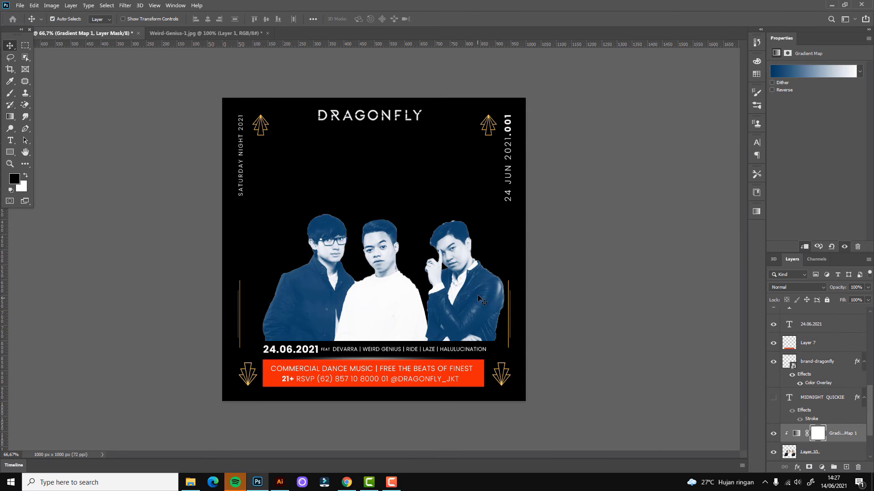
left_click_drag(471, 290, 471, 263)
left_click(774, 397)
double_click(789, 398)
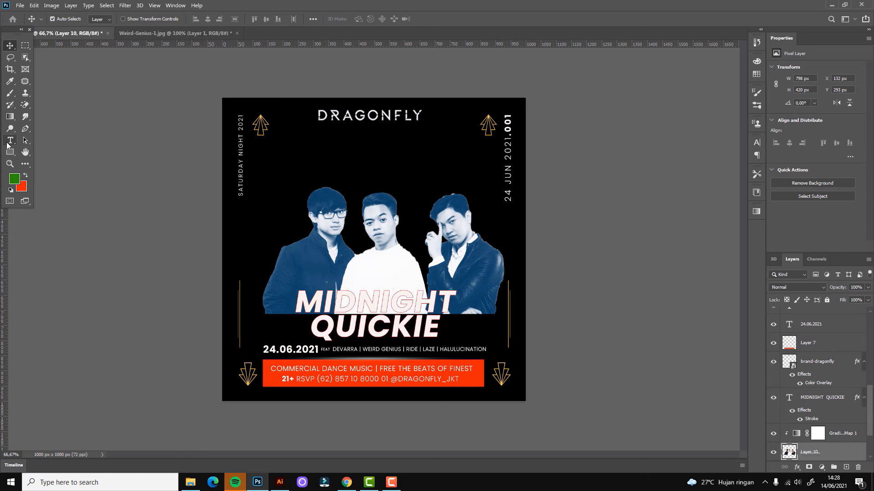
type("we")
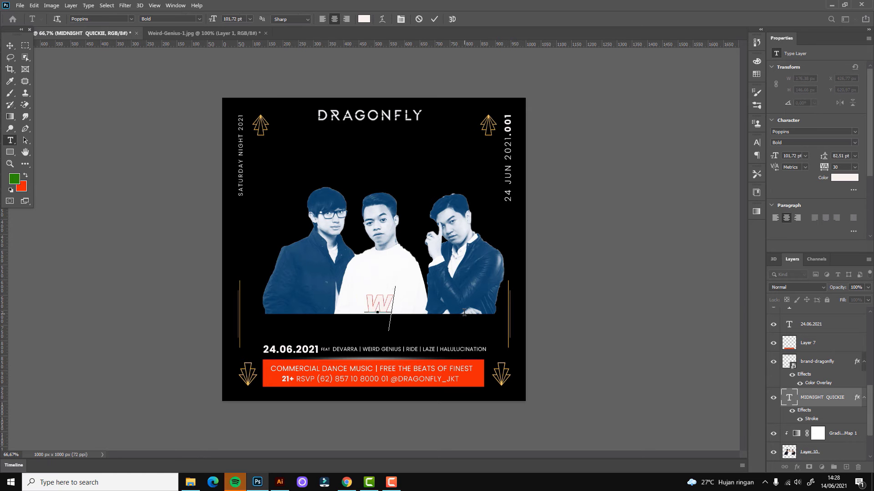
type("IRD")
key("ctrl+Return")
- Enlarge WEIRD across the photo's width and nudge the photo up
key("v")
key("ctrl+t")
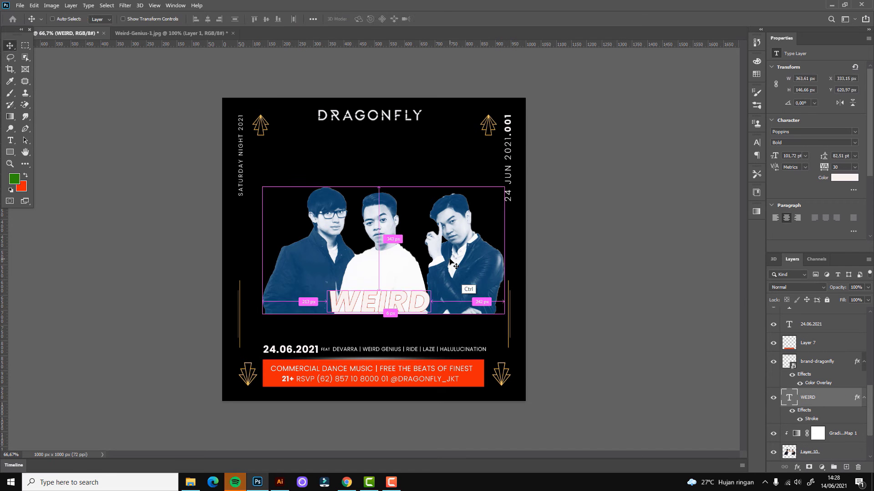
left_click_drag(432, 289, 473, 275)
key("Return")
left_click_drag(393, 269, 392, 251)
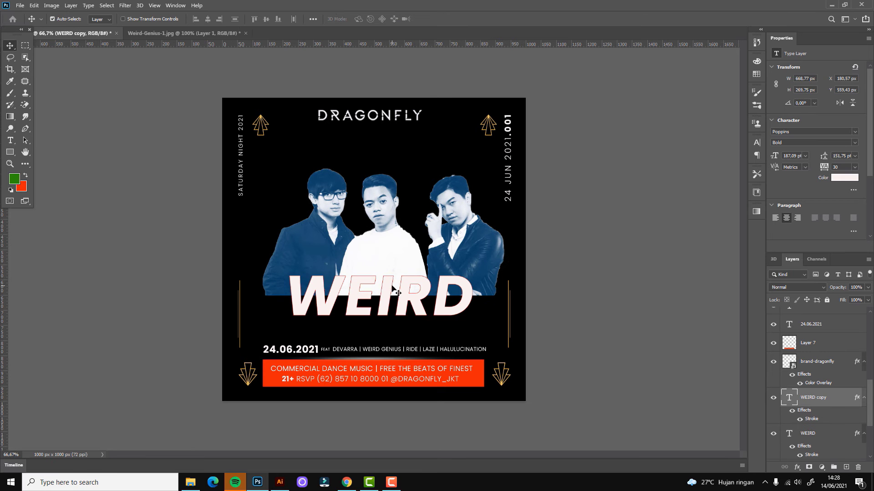
- Duplicate WEIRD below as GENIUS and shrink it to about half width
left_click_drag(392, 291, 391, 327)
key("t")
double_click(325, 315)
type("GEN")
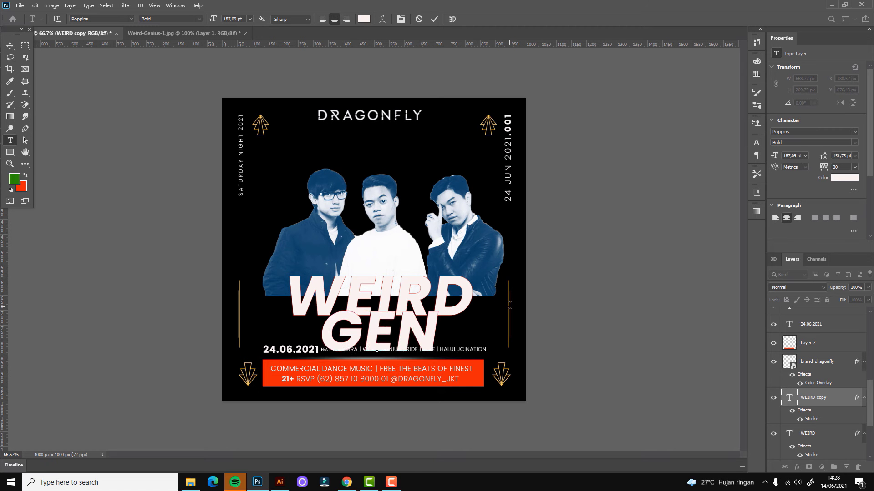
type("IUS")
key("ctrl+Return")
key("v")
key("ctrl+t")
left_click_drag(484, 351, 432, 342)
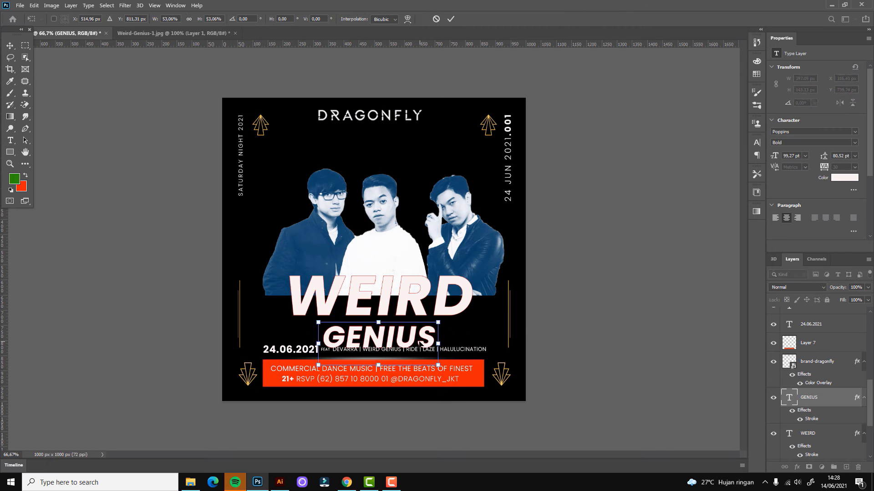
key("Return")
- Colour the WEIRD text bright yellow
double_click(309, 296)
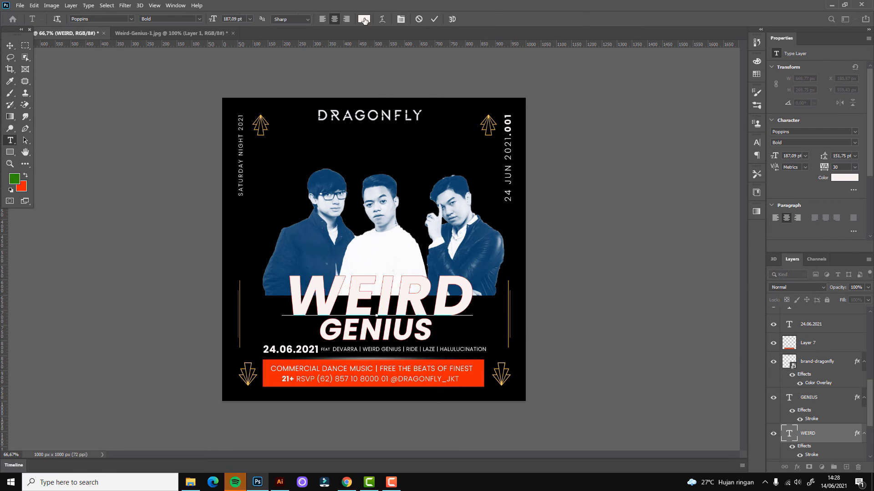
left_click(844, 178)
left_click(697, 291)
left_click(685, 196)
left_click(777, 190)
key("ctrl+Return")
key("v")
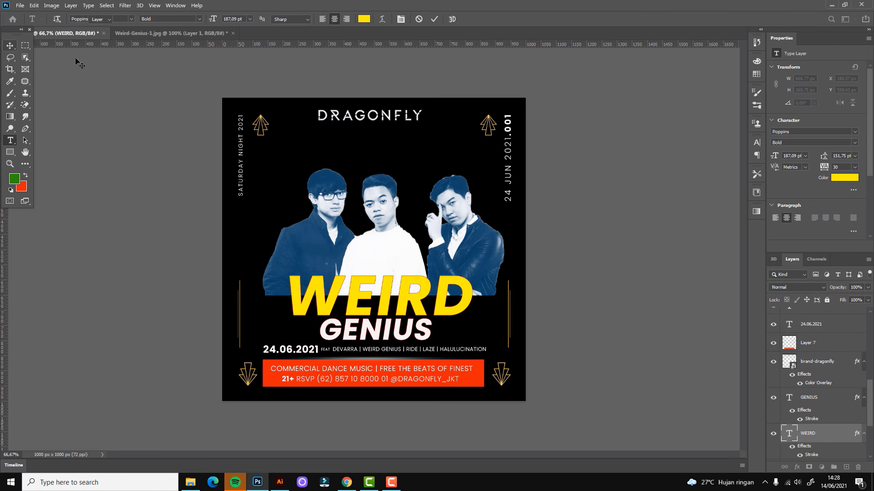
- Mask the band photo and brush its bottom edge into black
left_click(395, 253)
left_click(10, 93)
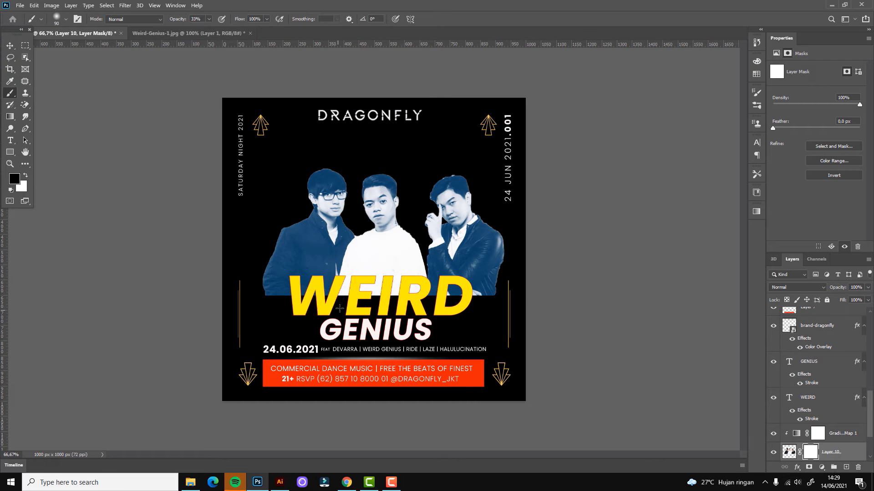
left_click_drag(316, 298, 511, 297)
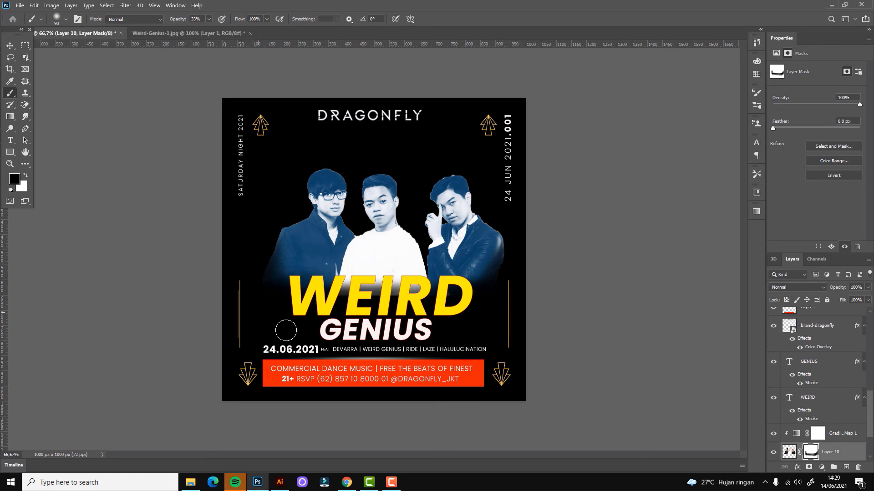
key("v")
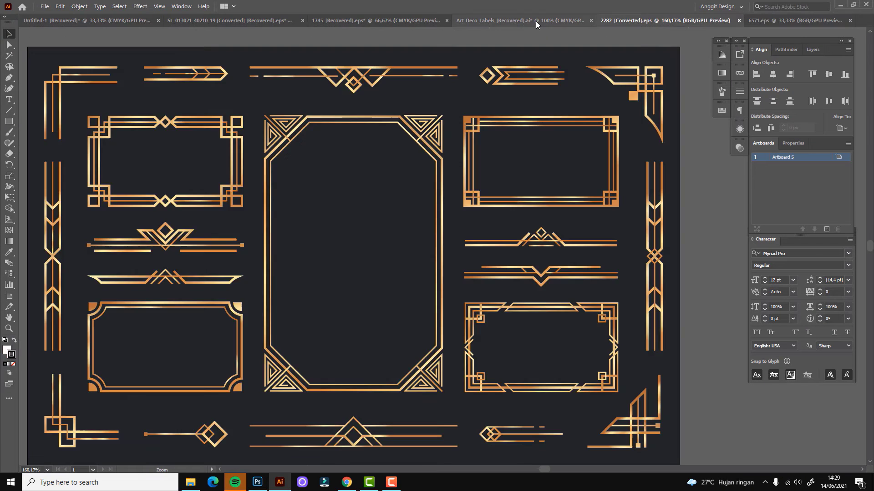
- Paste the art deco arch as pixels and enlarge it to frame the band
key("ctrl+v")
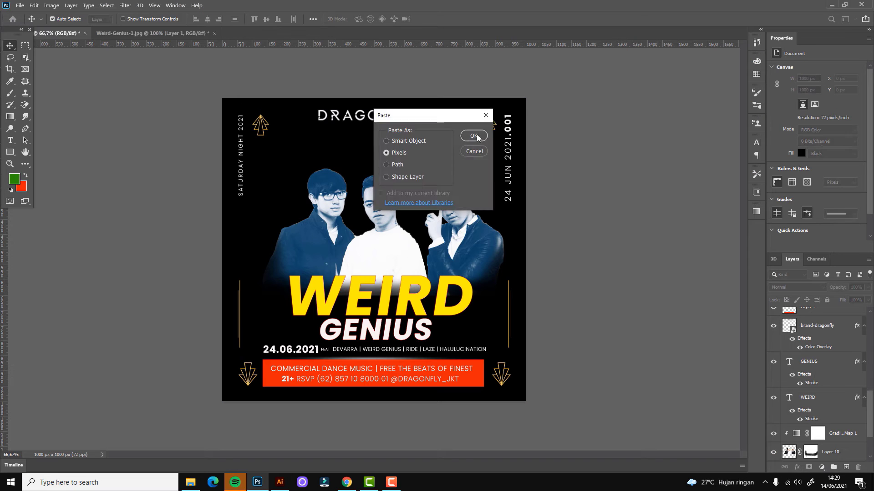
key("Return")
mouse_move(487, 133)
left_mouse_down()
mouse_move(534, 164)
mouse_move(491, 128)
left_mouse_up()
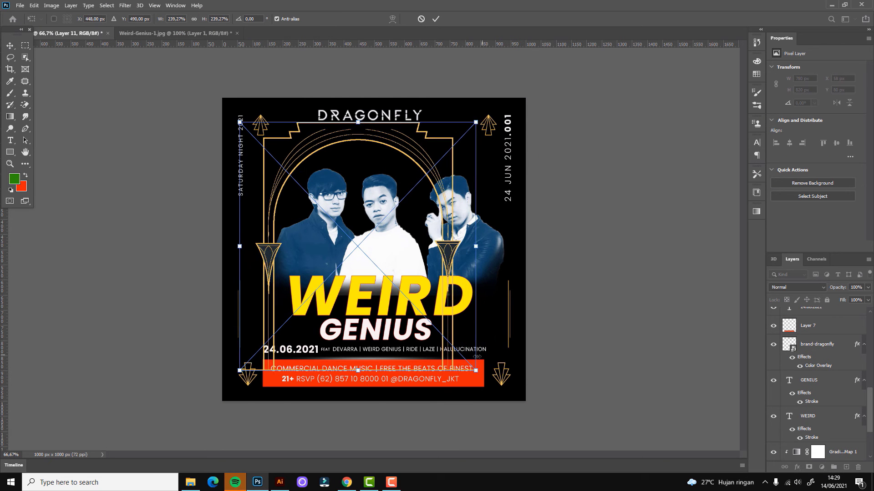
left_click_drag(490, 372, 500, 397)
left_click_drag(479, 263, 485, 268)
key("Return")
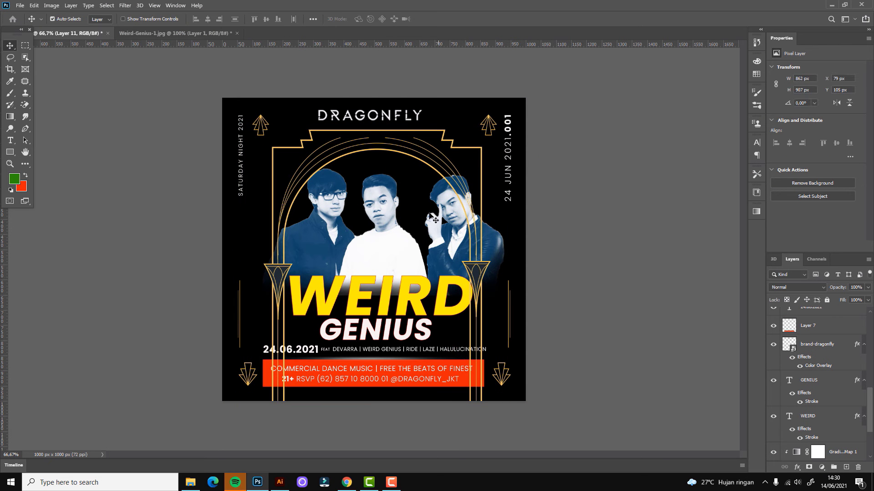
left_click(387, 235)
- Move the band photo right and down and shrink it to about 80%
left_click_drag(386, 233, 397, 248)
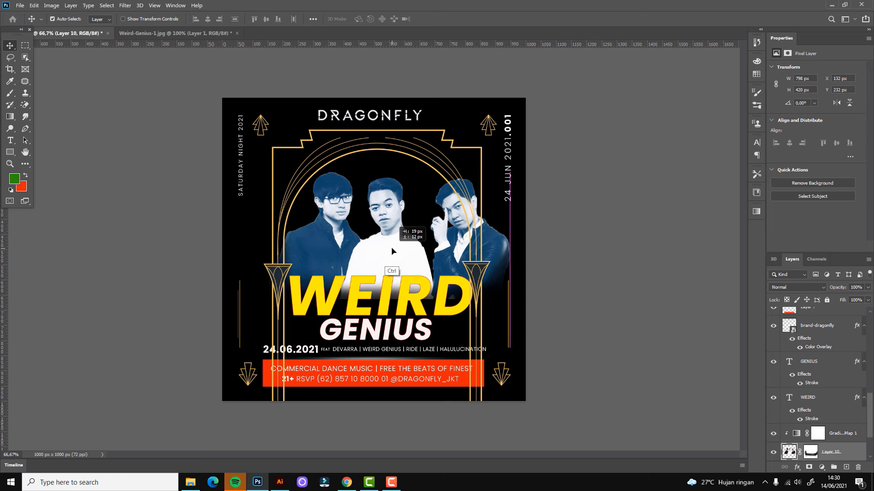
key("ctrl+t")
left_click_drag(517, 172, 473, 185)
key("Return")
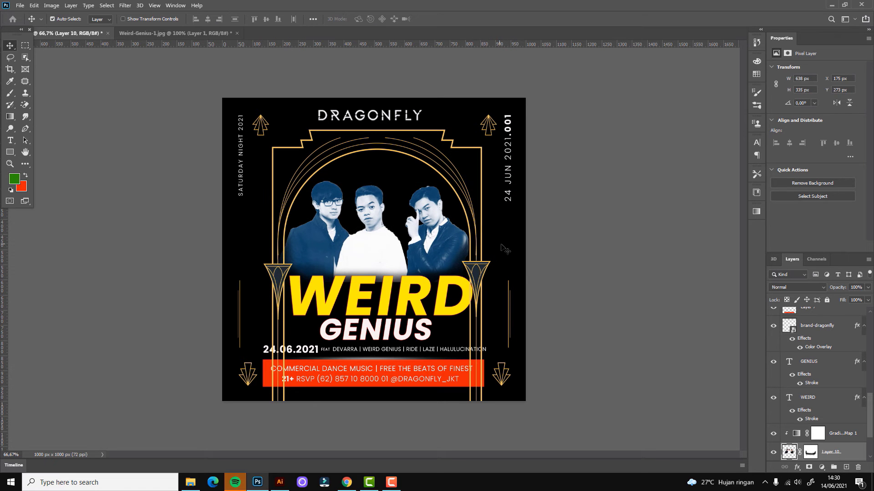
- Show the zebra-stripe layer and set it to 100% opacity
scroll(863, 437, "down", 3)
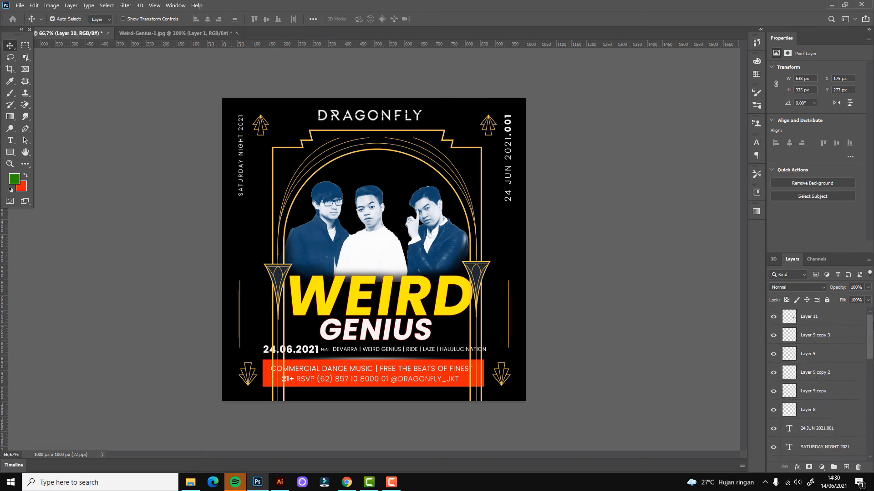
left_click(773, 433)
left_click(815, 434)
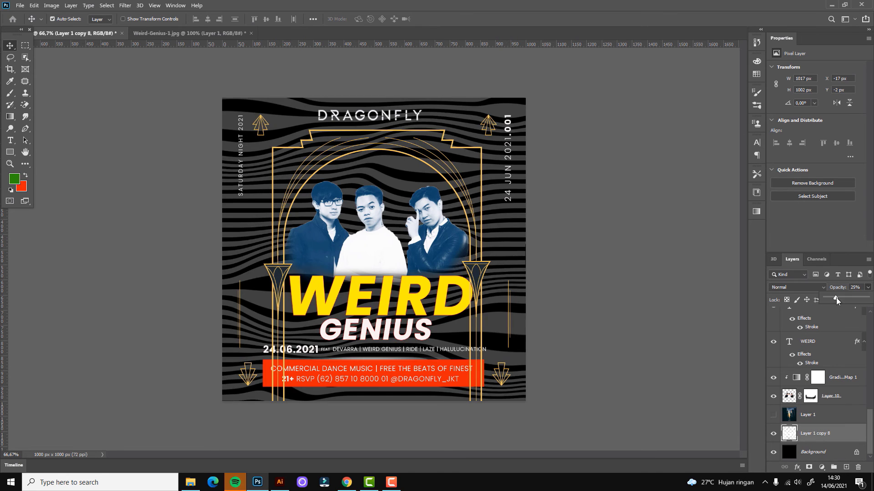
key("0")
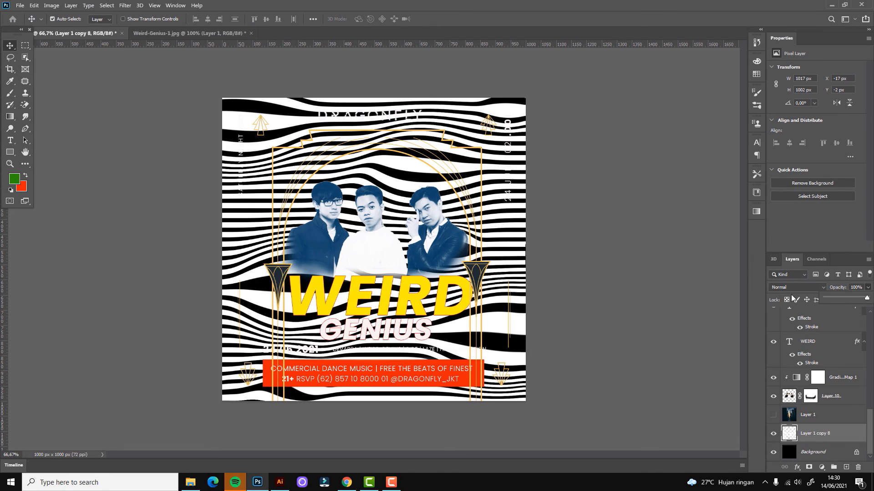
- Fill the selected stripes with magenta and deselect
left_click(789, 434, "ctrl")
left_click(14, 179)
left_click(696, 204)
left_click(776, 191)
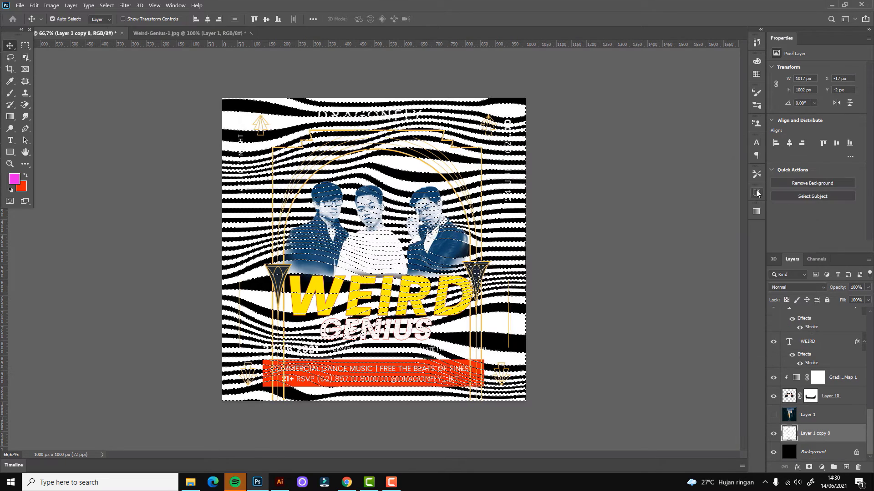
key("alt+BackSpace")
key("ctrl+d")
- Set the stripe layer to Hard Light at 36% opacity
left_click(796, 287)
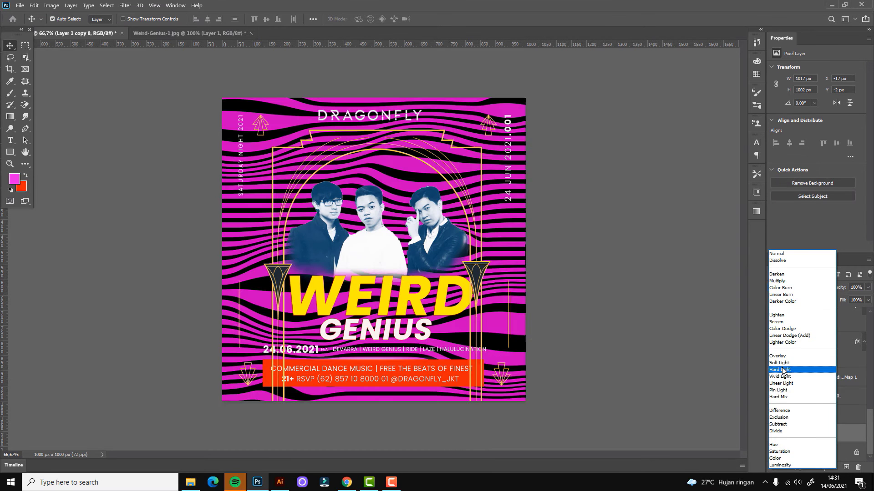
left_click(783, 369)
left_click_drag(867, 287, 834, 304)
- Dim the stripes further and make a rectangular selection around the bottom info box
left_click(589, 310)
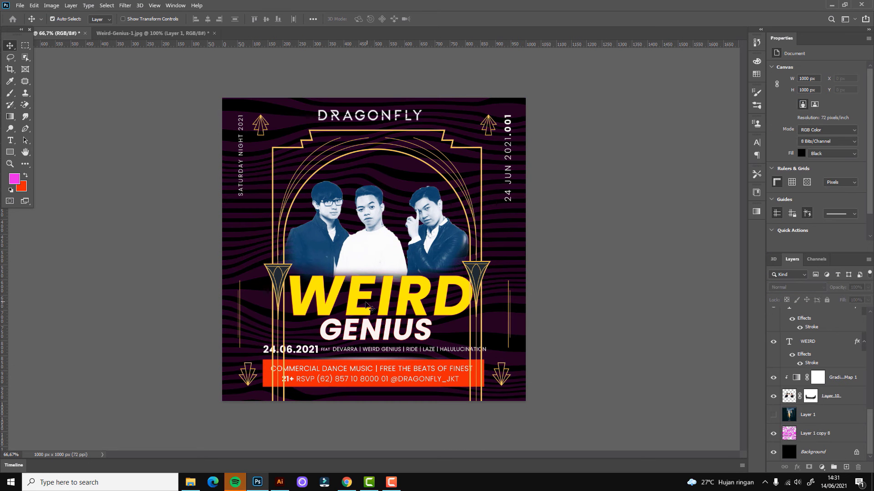
key("ctrl+shift+alt+n")
key("d")
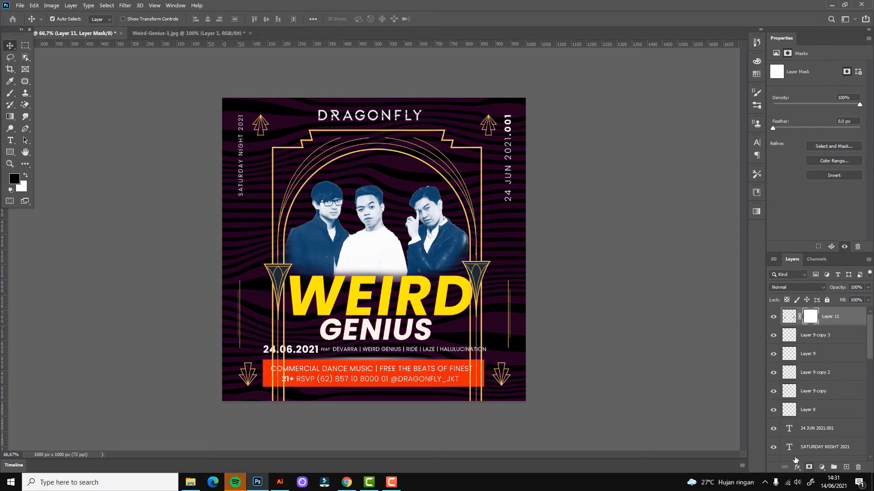
key("m")
left_click_drag(495, 415, 496, 410)
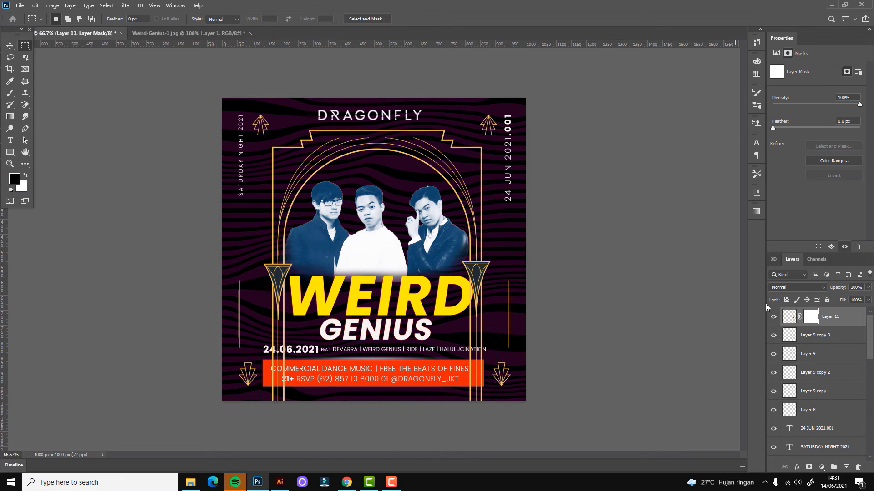
key("ctrl+2")
key("ctrl+d")
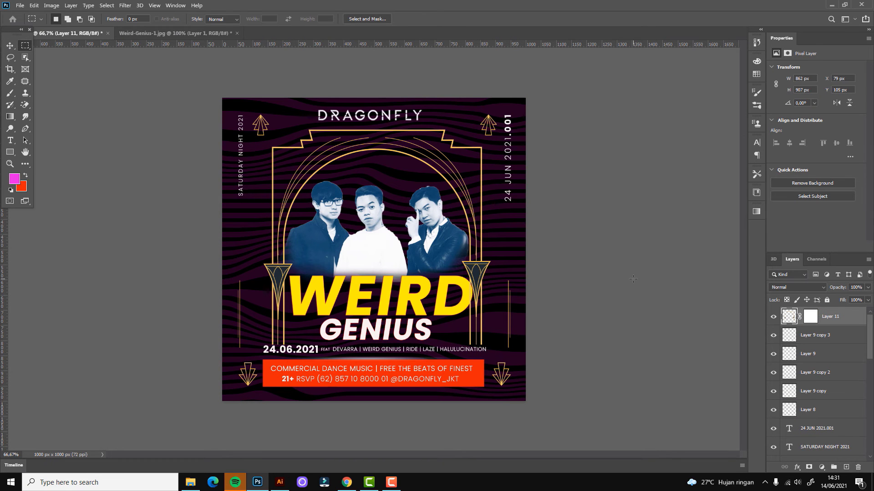
- Reposition the thin right vertical line on the flyer
key("v")
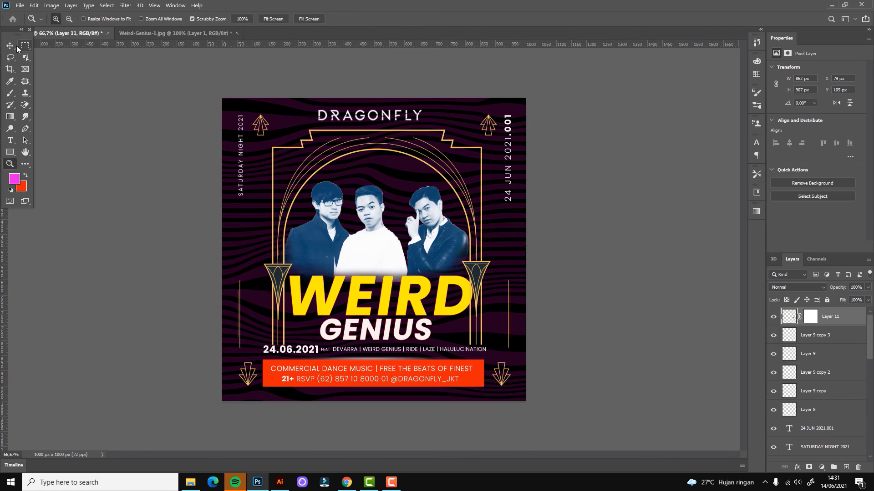
left_click(374, 214)
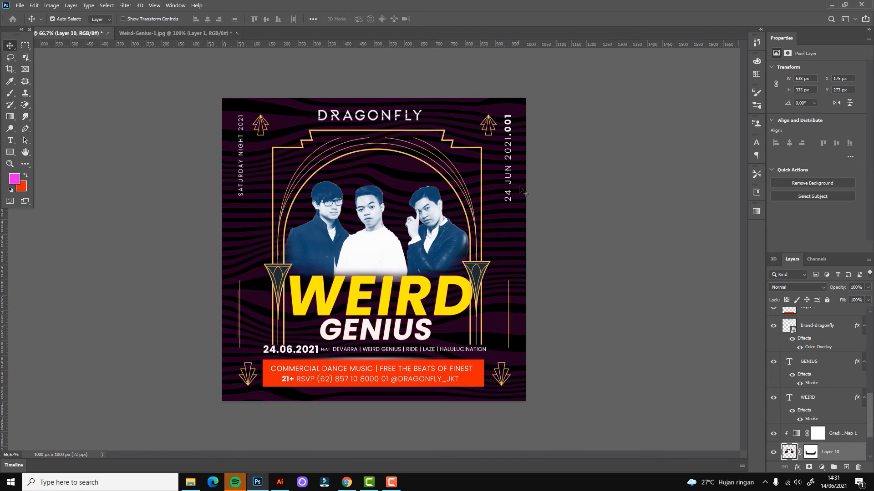
left_click(248, 303)
key("ctrl+1")
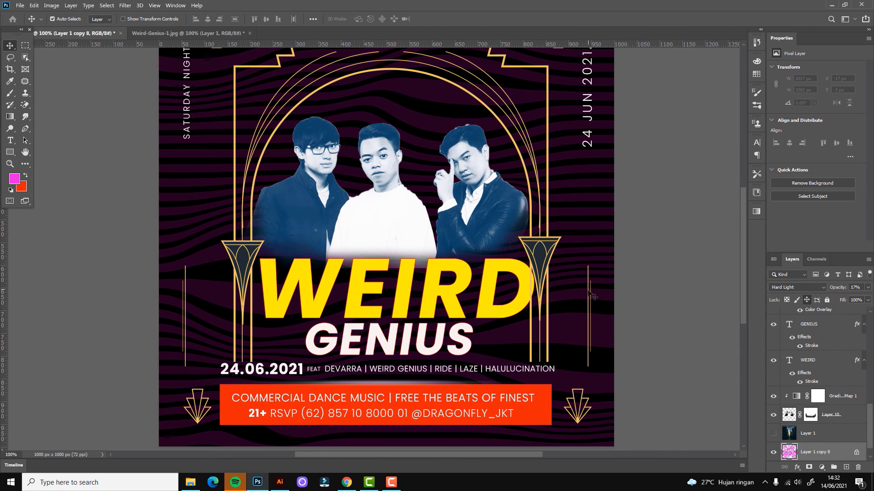
left_click_drag(592, 296, 537, 303)
key("ctrl+0")
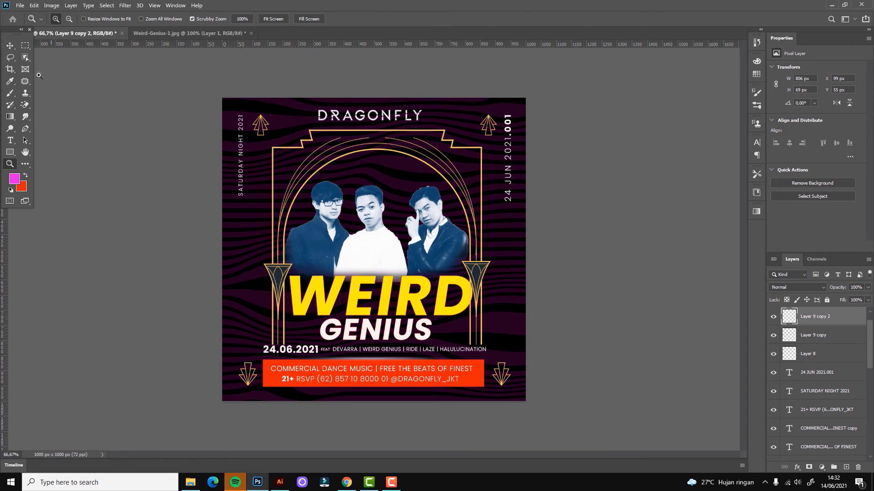
- Copy the top-left ornament from 6571.eps in Illustrator and paste it into the flyer
key("alt+Tab")
left_click(546, 20)
left_click(664, 20)
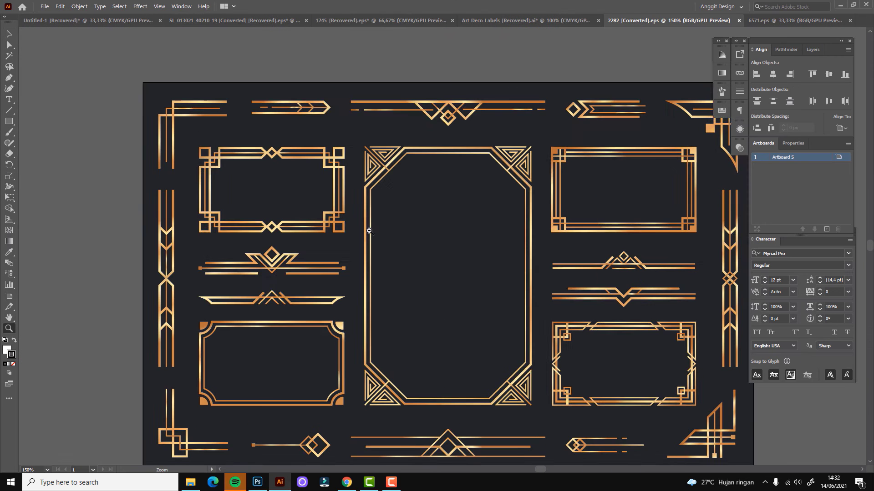
left_click(794, 20)
right_click(263, 100)
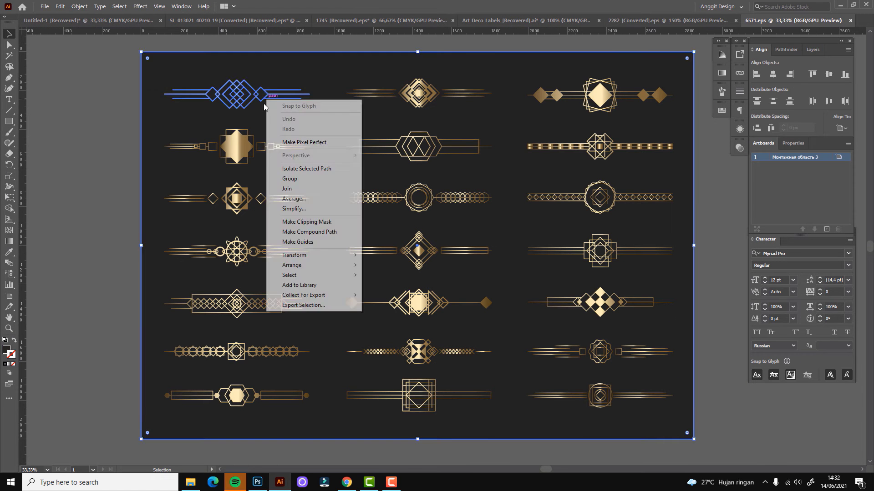
key("Escape")
key("ctrl+c")
key("alt+Tab")
key("ctrl+v")
- Paste the ornament as pixels, shrinking it beside the right pillar
left_click(473, 136)
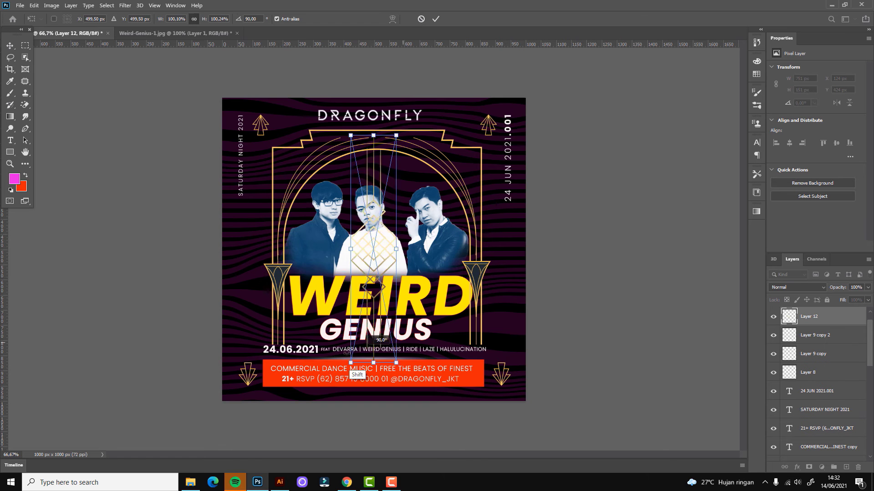
left_click_drag(373, 249, 502, 267)
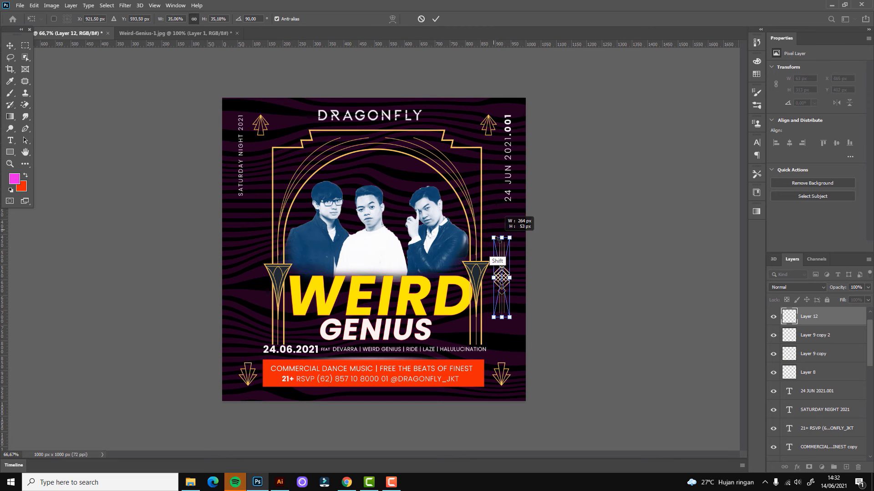
key("Return")
scroll(499, 257, "up", 1)
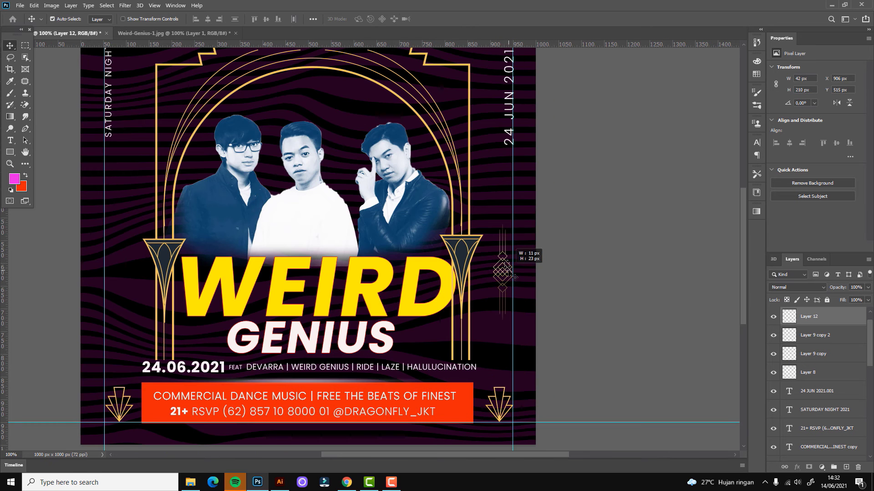
scroll(513, 276, "up", 1)
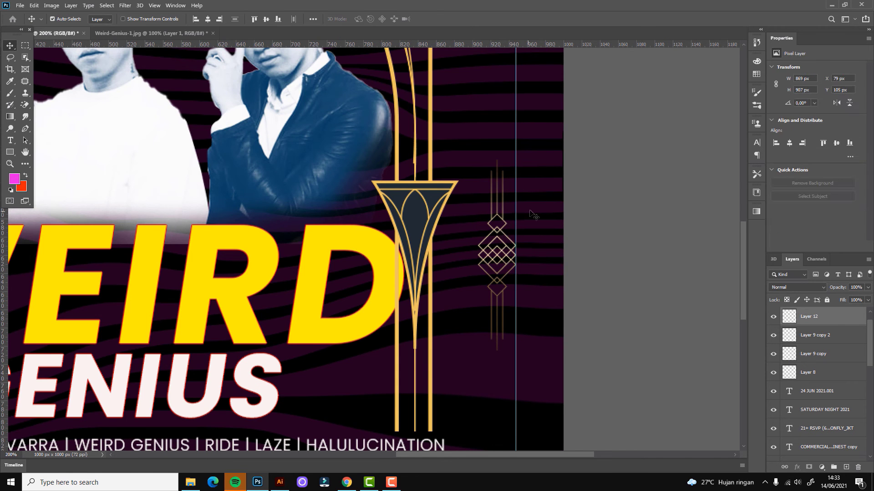
key("z")
scroll(487, 289, "down", 2)
scroll(488, 289, "up", 1)
key("v")
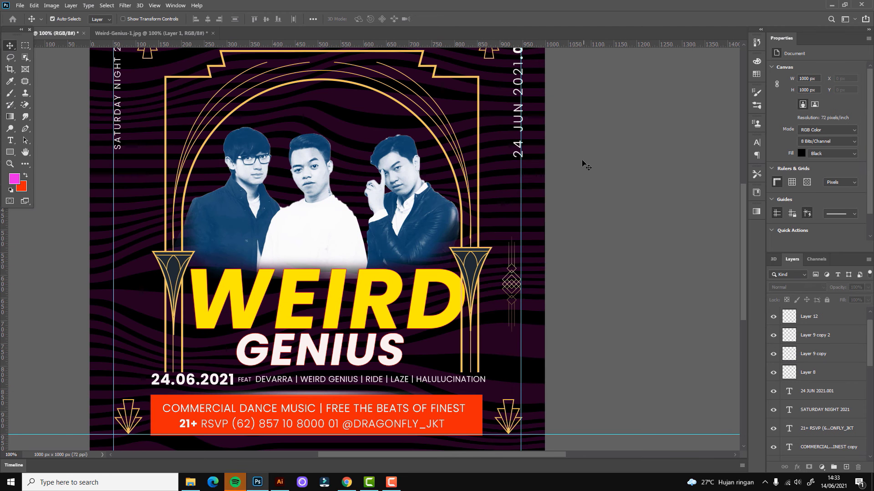
- Duplicate the ornament beside the left pillar and hide the guides
right_click(515, 277)
left_click(528, 275)
left_click_drag(514, 277, 125, 276)
key("z")
left_click(401, 202, "alt")
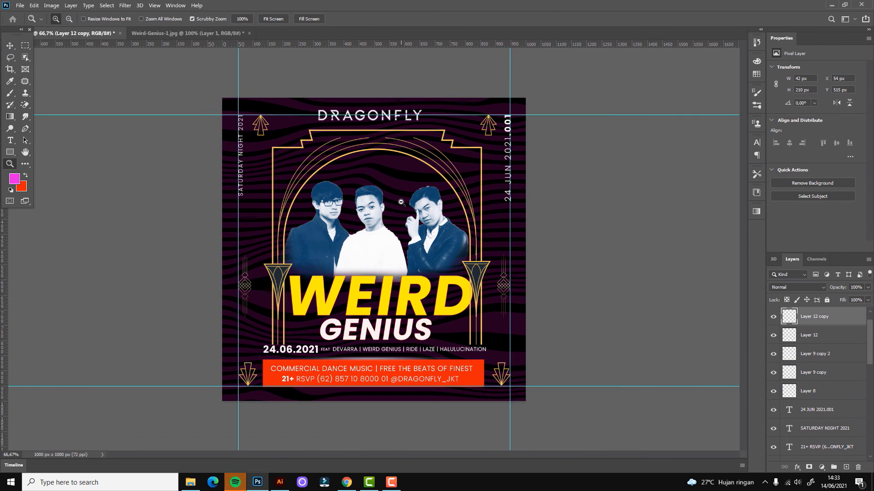
key("ctrl+semicolon")
- Show the city photo, Layer 1, and blend it in Color Dodge at 39% opacity
key("v")
left_click_drag(870, 358, 870, 432)
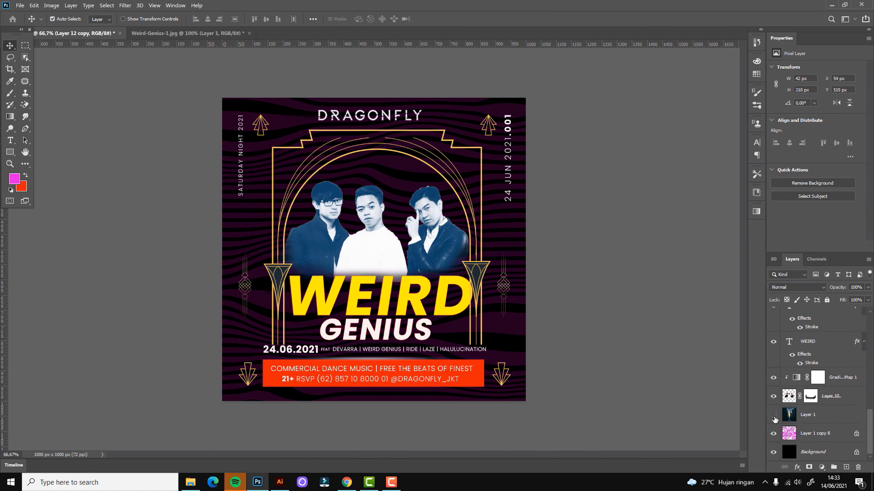
left_click(773, 414)
left_click(815, 414)
left_click(797, 288)
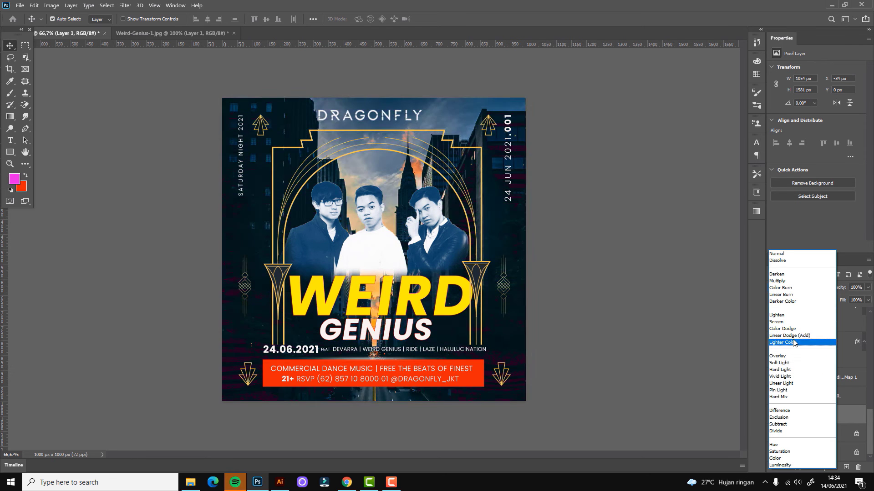
left_click(782, 329)
left_click(868, 287)
left_click_drag(868, 297, 842, 298)
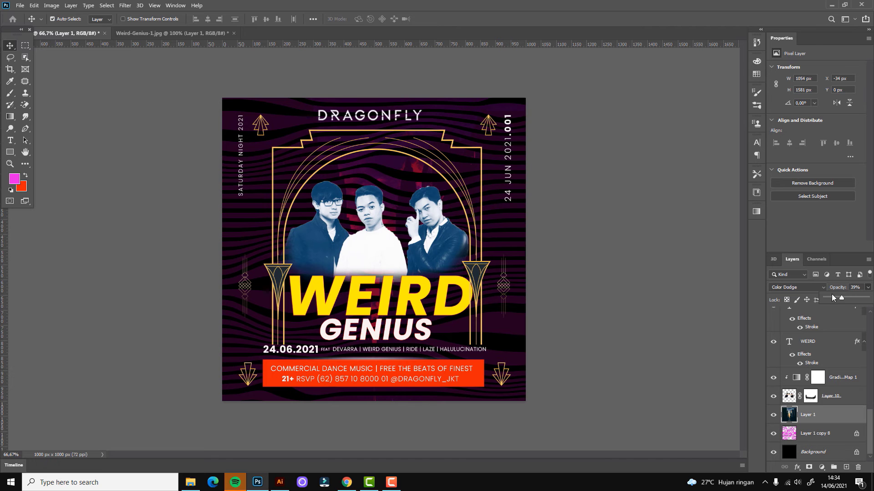
left_click_drag(840, 299, 845, 299)
- Mask Layer 1 copy 8 and paint black in the centre to darken stripes behind the men
left_click(826, 434)
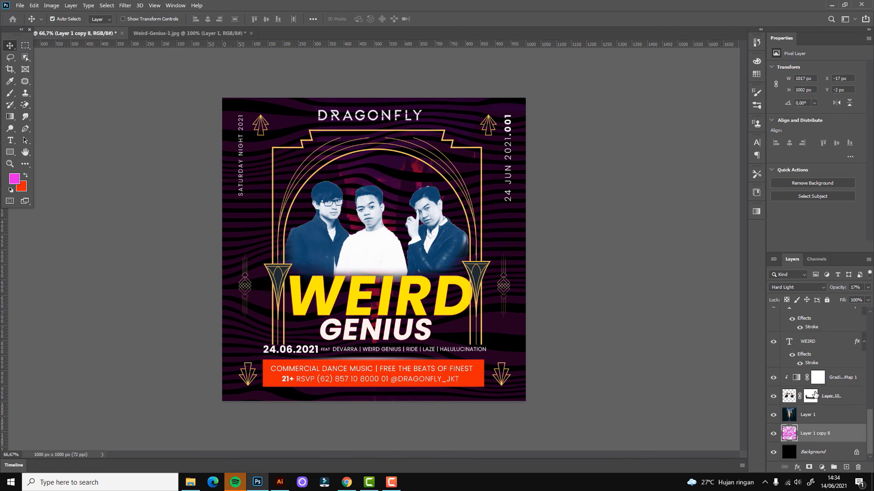
left_click(809, 467)
key("d")
key("b")
left_click(377, 223)
- Erase the red backdrop behind the three men with a 400 px eraser
key("e")
right_click(25, 104)
left_click(54, 101)
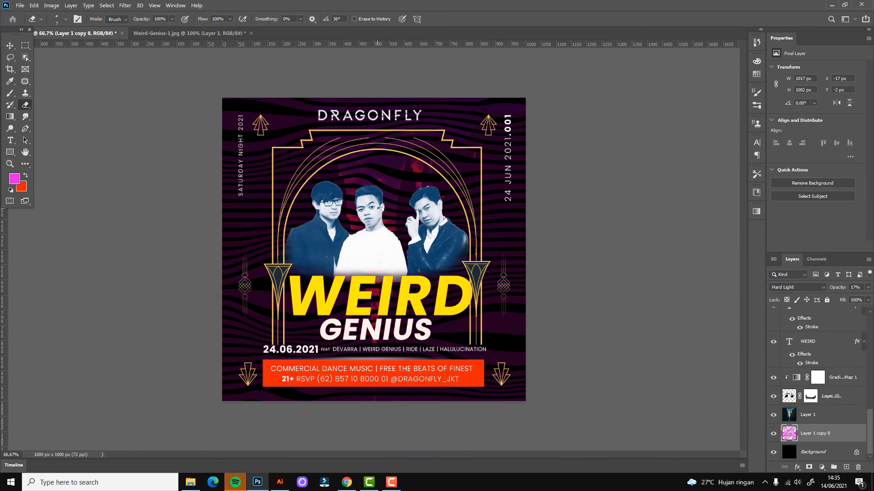
key("bracketright")
key("bracketright")
key("bracketright")
left_click_drag(390, 173, 385, 208)
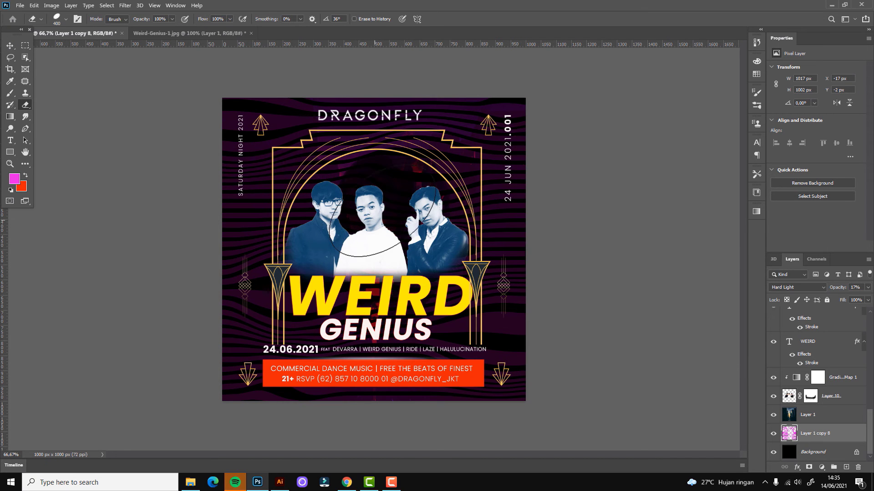
- Move Layer 1 copy 8 above Layer 1 and add a new empty layer
key("v")
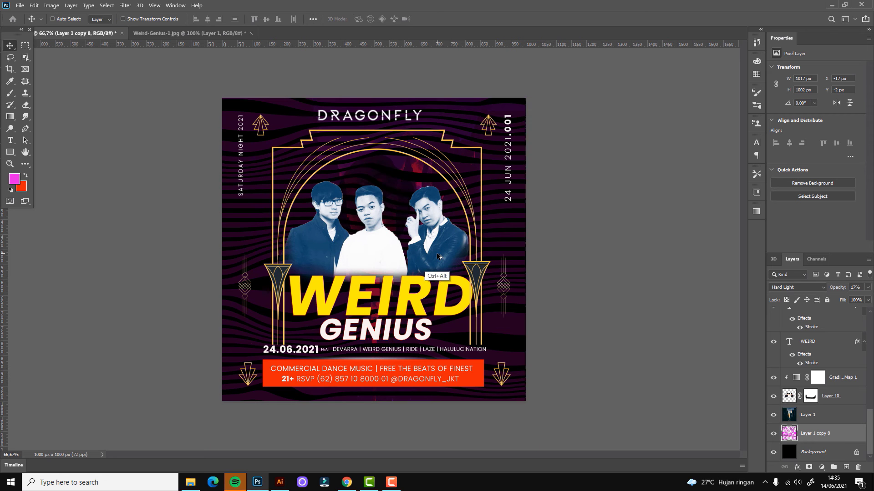
left_click_drag(815, 433, 815, 412)
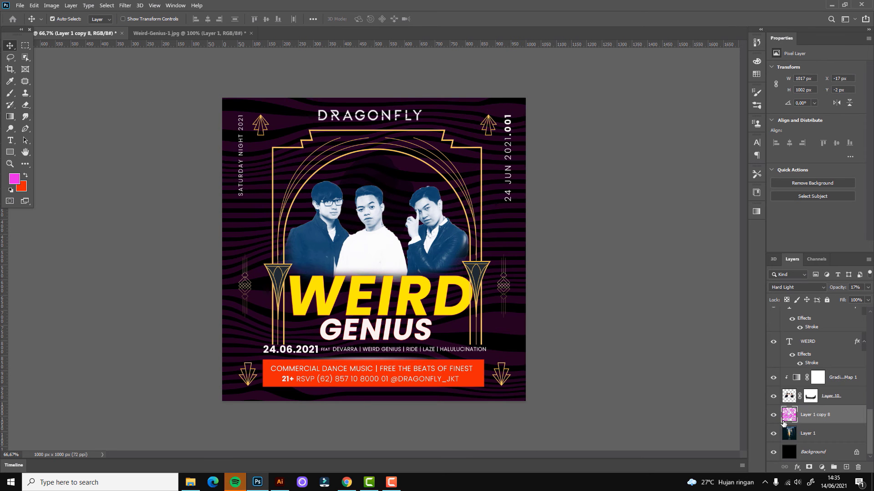
key("ctrl+shift+alt+n")
- Paint a soft yellow glow behind the three men on Layer 13
key("b")
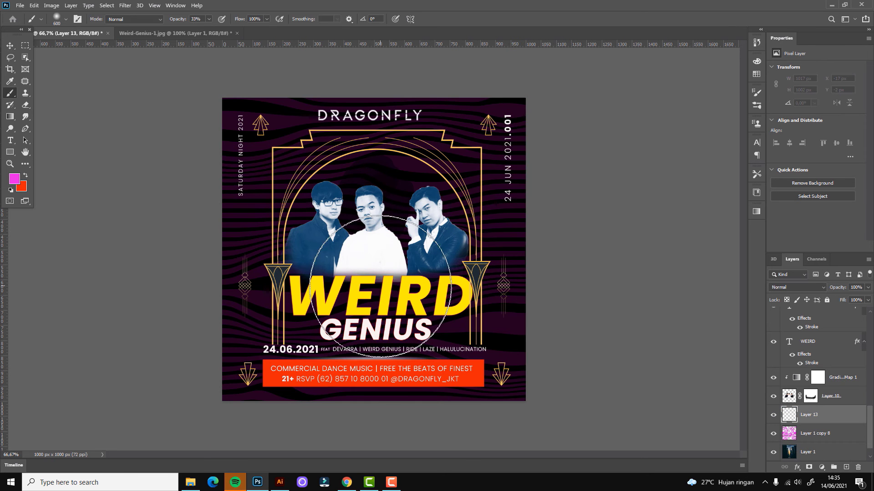
left_click(381, 286, "alt")
left_click_drag(382, 204, 401, 213)
- Lower the glow's opacity, fade the stripes to 7%, and bring up Illustrator's 6571.eps ornaments
key("v")
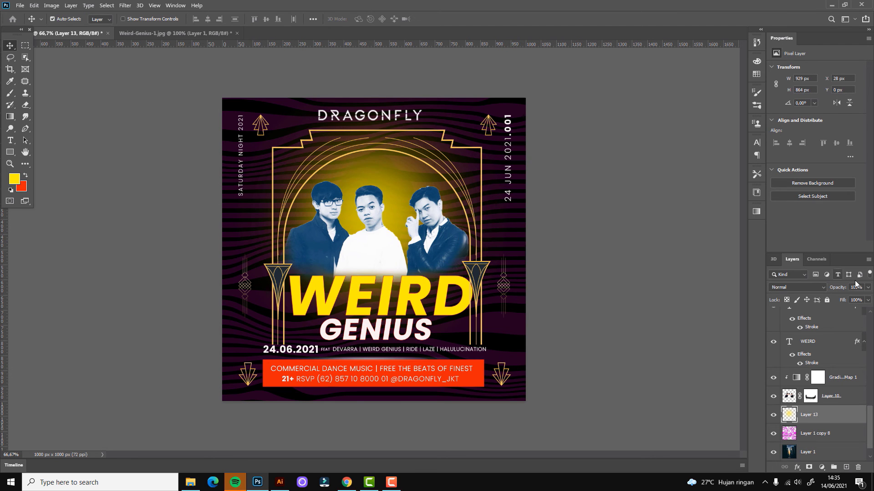
mouse_move(843, 300)
left_mouse_down()
mouse_move(851, 297)
mouse_move(828, 301)
left_mouse_up()
left_click(520, 313)
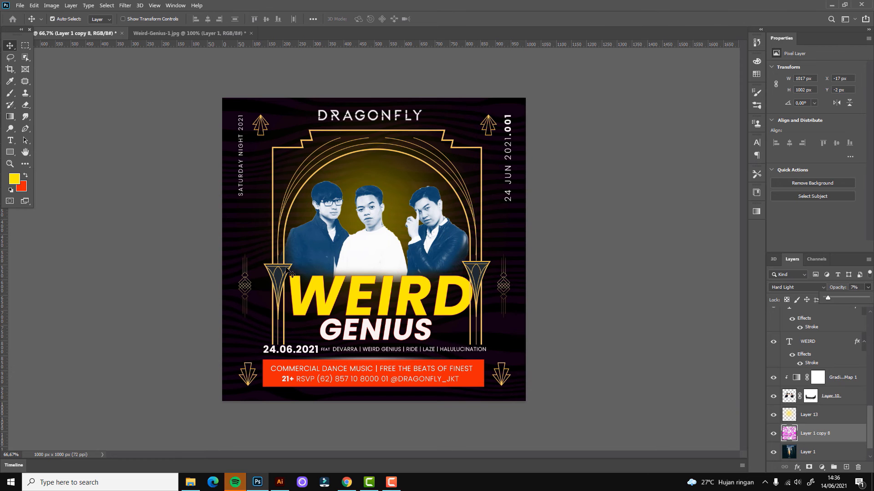
left_click(280, 482)
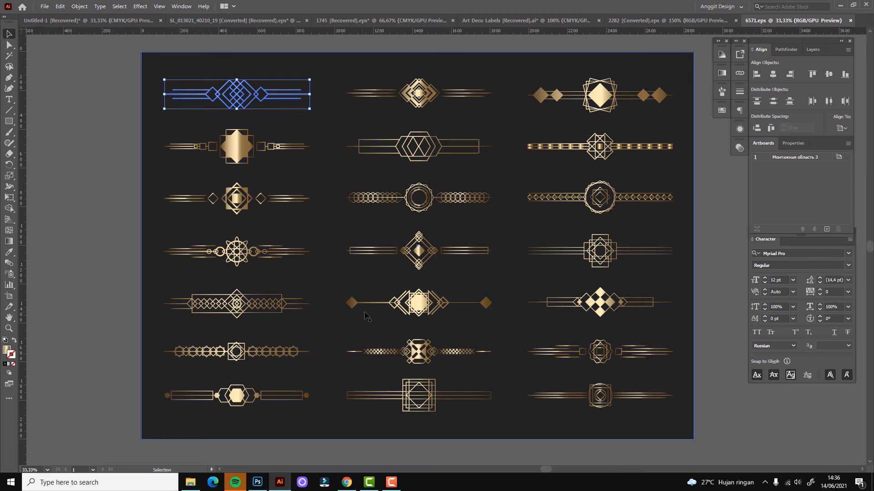
- Paste an Illustrator ornament, shrunk and rotated vertical, beside SATURDAY NIGHT
left_click(600, 395)
key("ctrl+c")
left_click(258, 482)
key("ctrl+v")
key("Return")
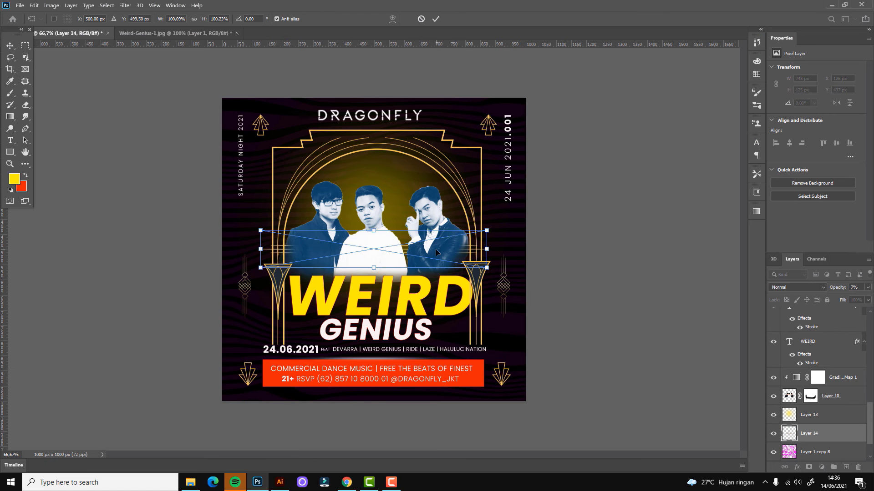
mouse_move(397, 196)
left_mouse_down()
mouse_move(218, 350)
mouse_move(214, 173)
left_mouse_up()
left_click_drag(214, 205, 261, 208)
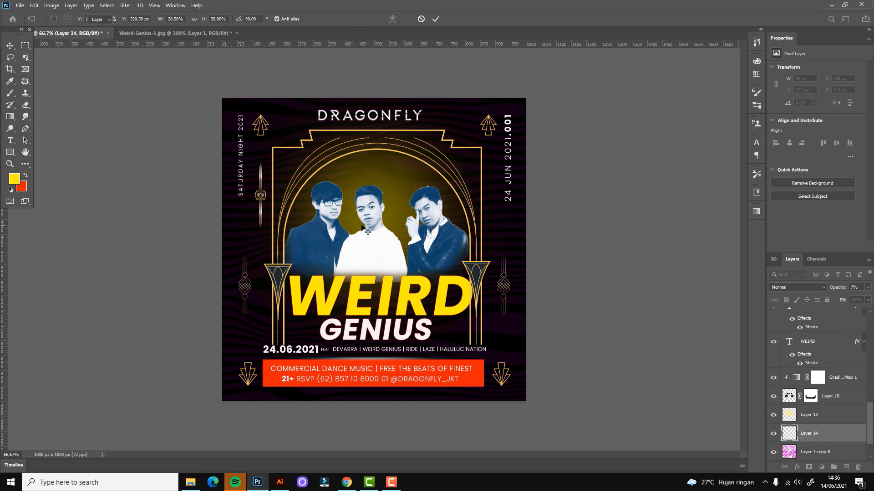
key("Return")
- Duplicate the ornament to the right edge beside the date, nudged 1 px left
key("ctrl+1")
left_click_drag(180, 199, 526, 199)
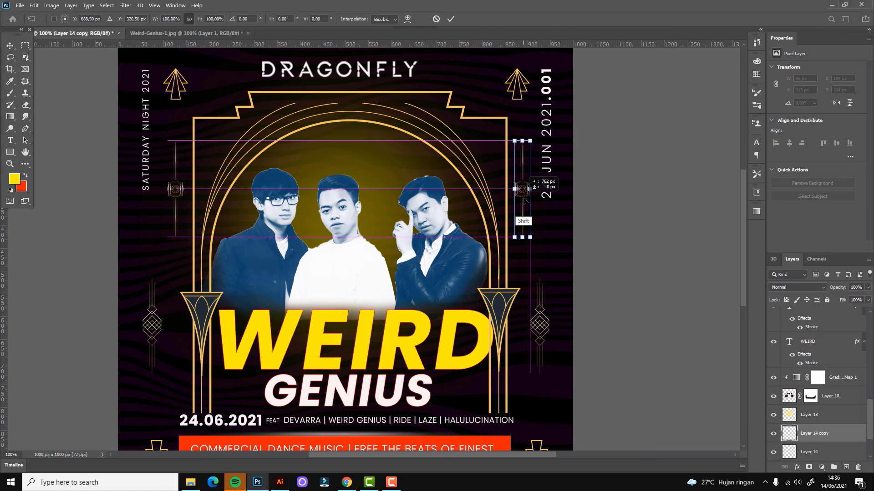
key("Left")
key("ctrl+minus")
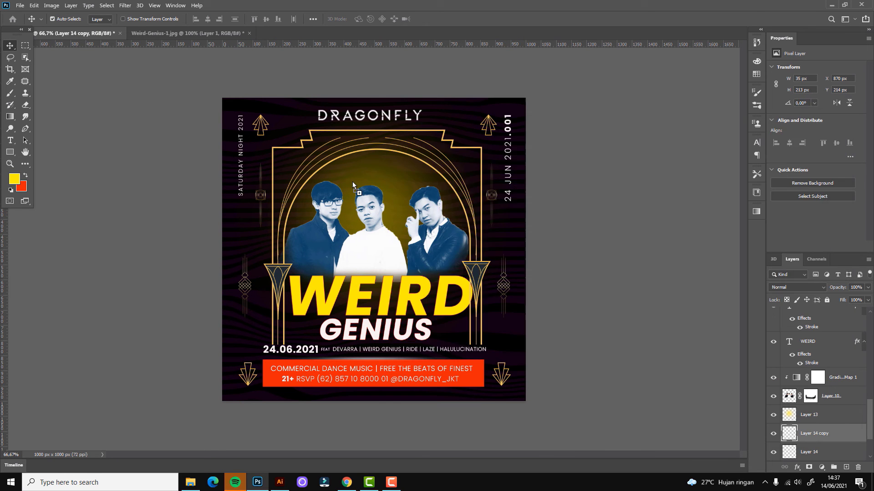
- Place the yellow wall texture, rasterize it, and move it up the layer stack
left_click_drag(353, 183, 446, 239)
key("Return")
scroll(861, 415, "down", 3)
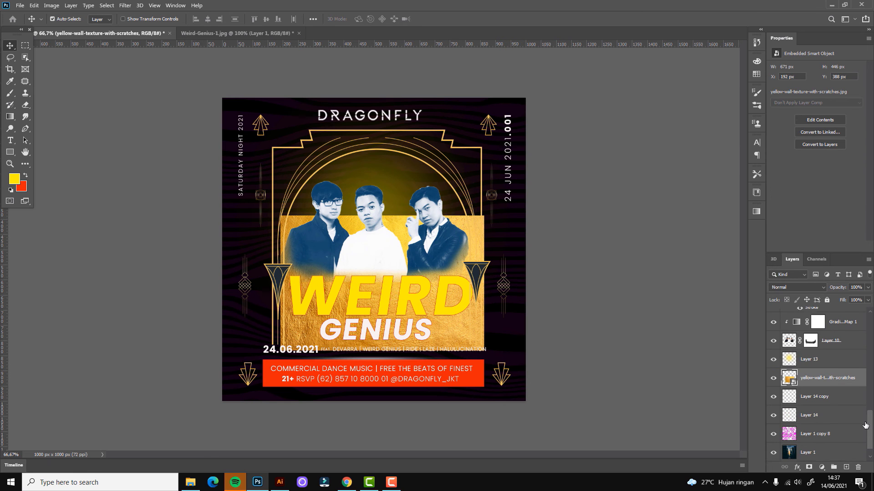
right_click(819, 382)
left_click(764, 372)
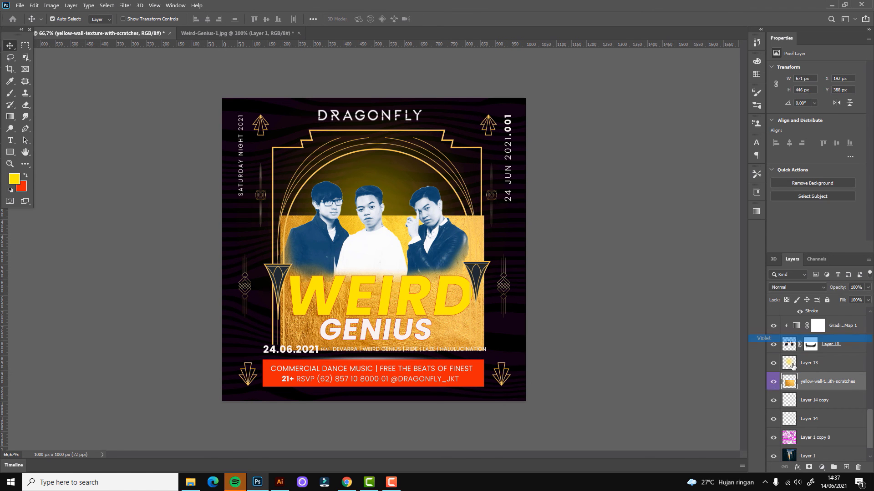
mouse_move(779, 382)
left_mouse_down()
mouse_move(802, 326)
mouse_move(790, 324)
left_mouse_up()
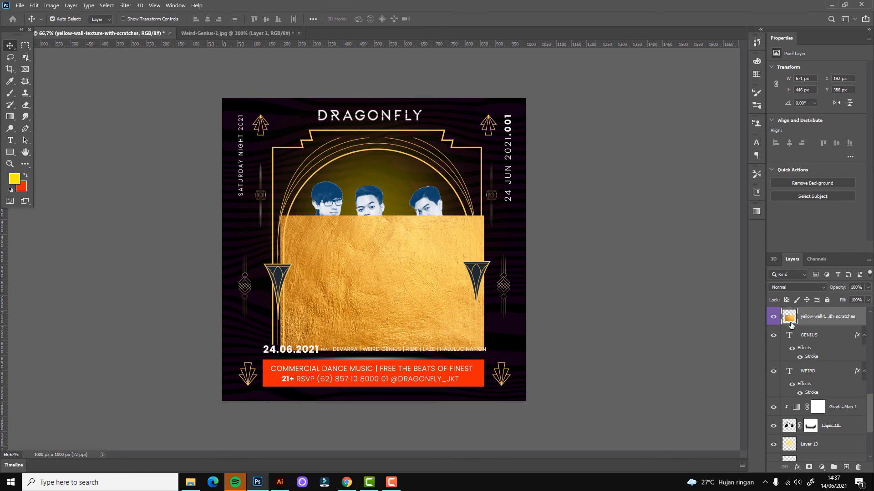
- Clip the gold texture layer to the WEIRD letters
left_click(806, 382)
left_click(789, 371, "ctrl")
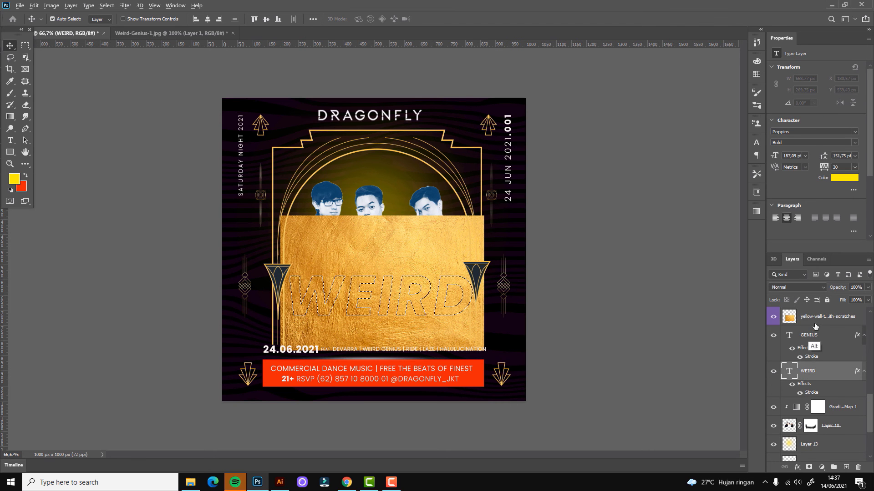
left_click_drag(791, 318, 800, 363)
left_click(800, 364, "alt")
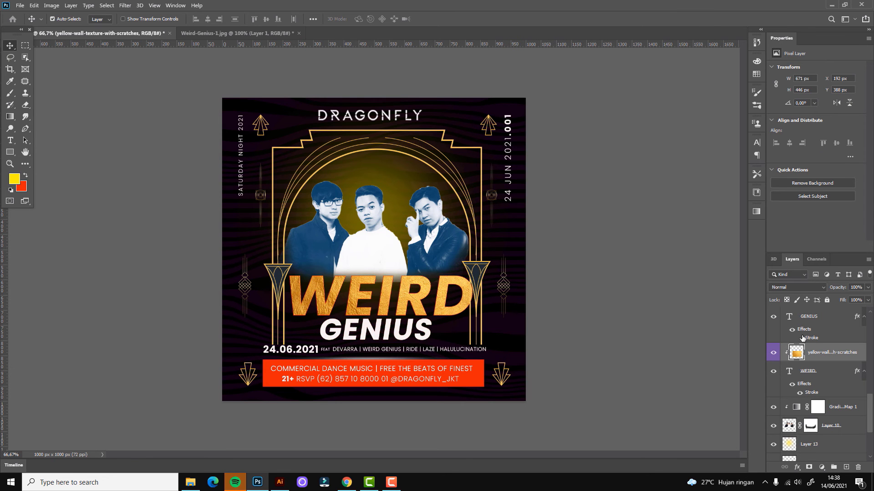
- Nudge GENIUS right and clip a shrunken copy of the gold texture to it
left_click(809, 317)
left_click_drag(383, 337, 392, 337)
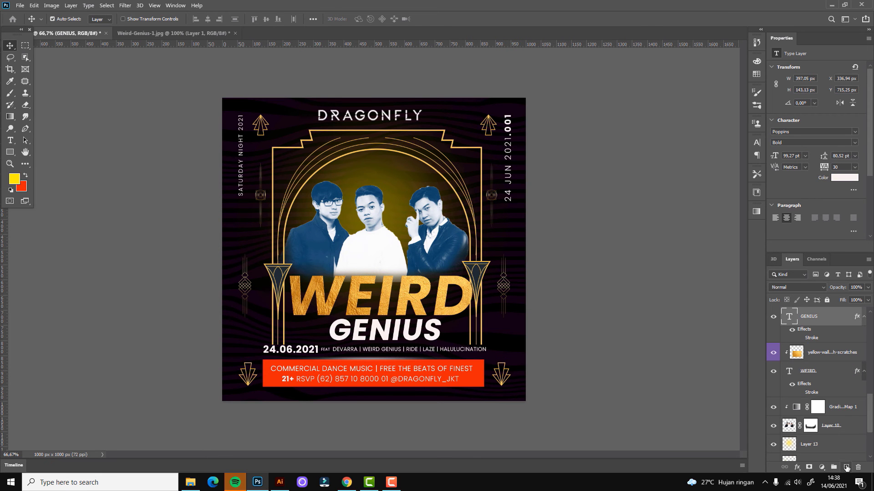
left_click(846, 468)
left_click(451, 254)
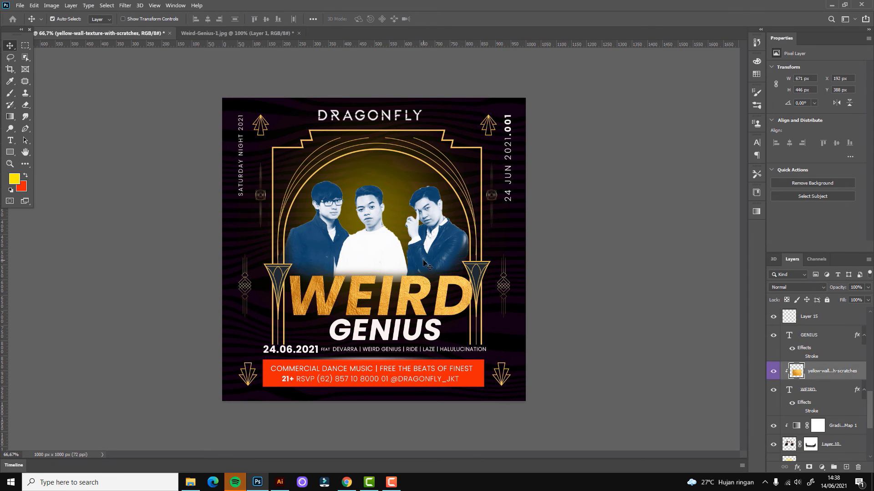
key("ctrl+j")
key("ctrl+t")
left_click_drag(483, 215, 438, 294)
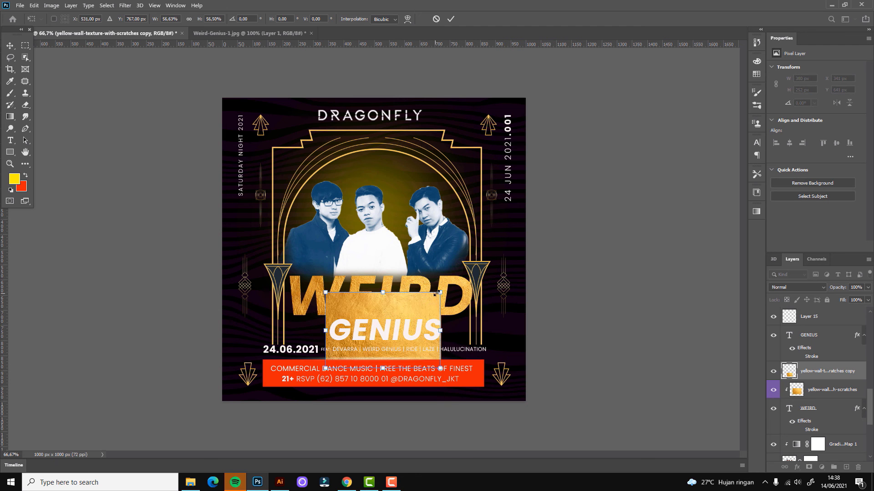
key("Return")
key("ctrl+bracketright")
key("ctrl+alt+g")
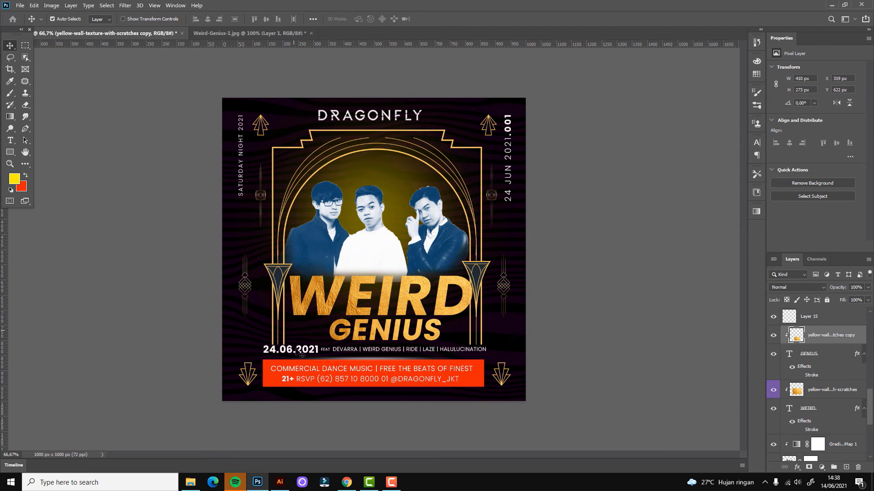
- Drag the horizontal lens-flare streak from Illustrator into the poster
key("alt+Tab")
left_click(227, 20)
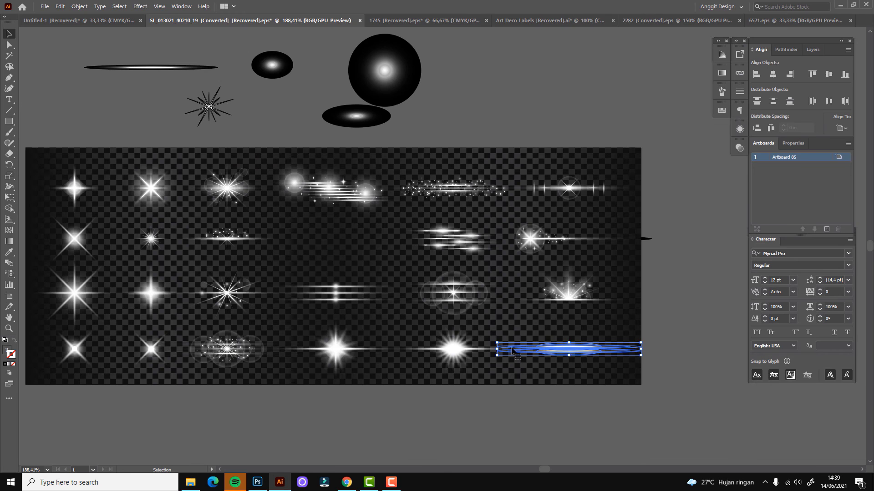
left_click_drag(564, 348, 472, 139)
- Confirm the pasted flare and set its blend mode to Screen
left_click(473, 136)
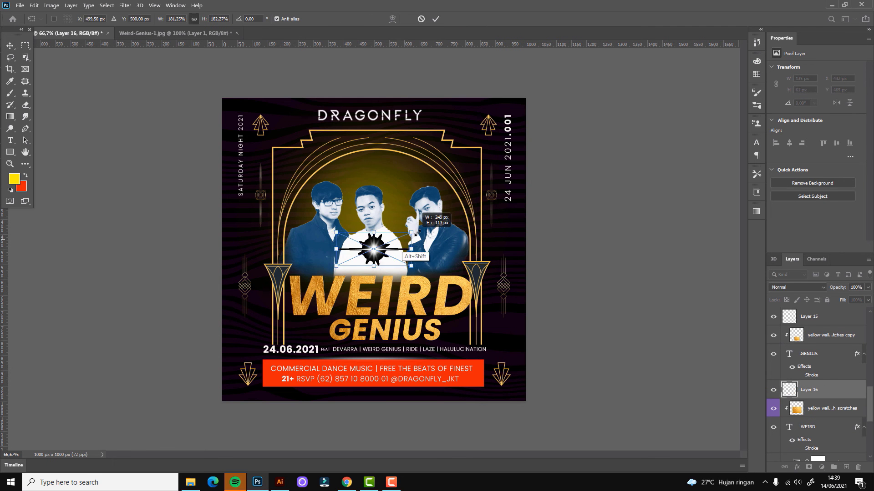
left_click(796, 287)
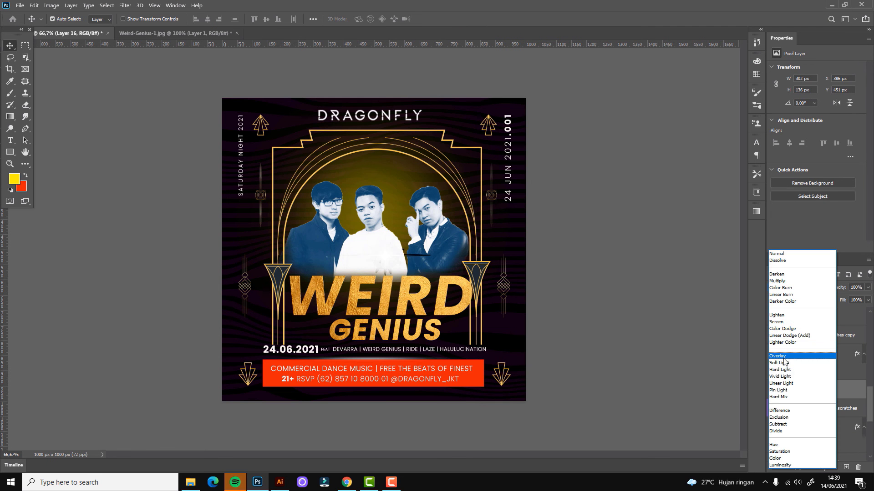
left_click(788, 323)
- Scale the flare into a small sparkle atop WEIRD, then select the Background layer
key("ctrl+t")
mouse_move(364, 318)
left_mouse_down()
mouse_move(411, 210)
mouse_move(467, 266)
mouse_move(381, 297)
mouse_move(408, 281)
left_mouse_up()
left_click_drag(457, 265, 436, 279)
key("Return")
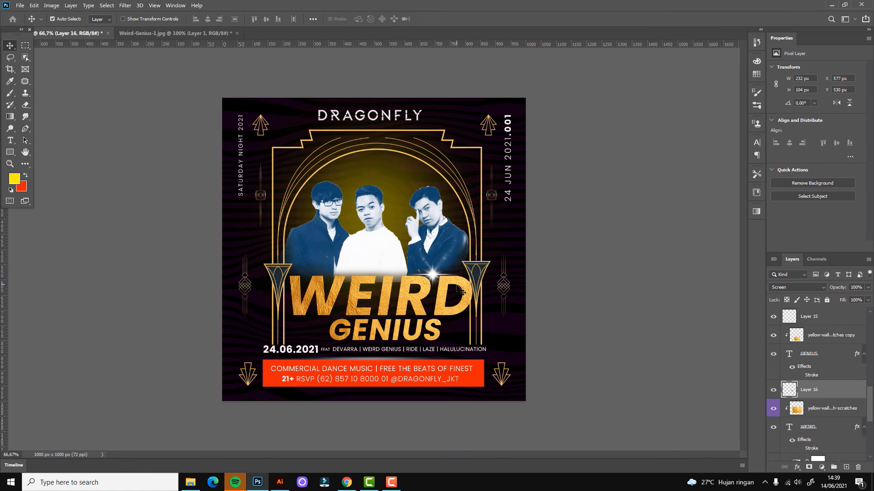
scroll(814, 387, "down", 5)
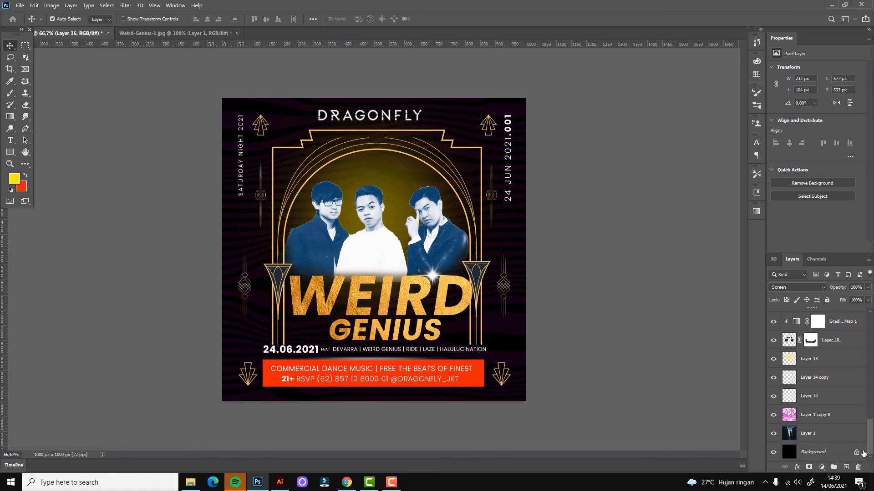
left_click(800, 451)
- Convert the Background to Layer 0 and give it a #500474 dark purple Color Overlay
double_click(801, 451)
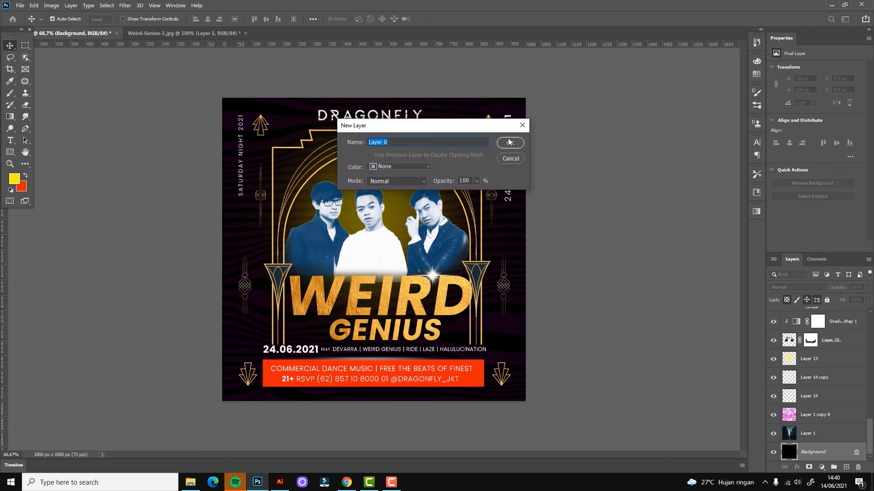
key("Return")
left_click(796, 467)
left_click(815, 427)
left_click(734, 162)
left_click(679, 224)
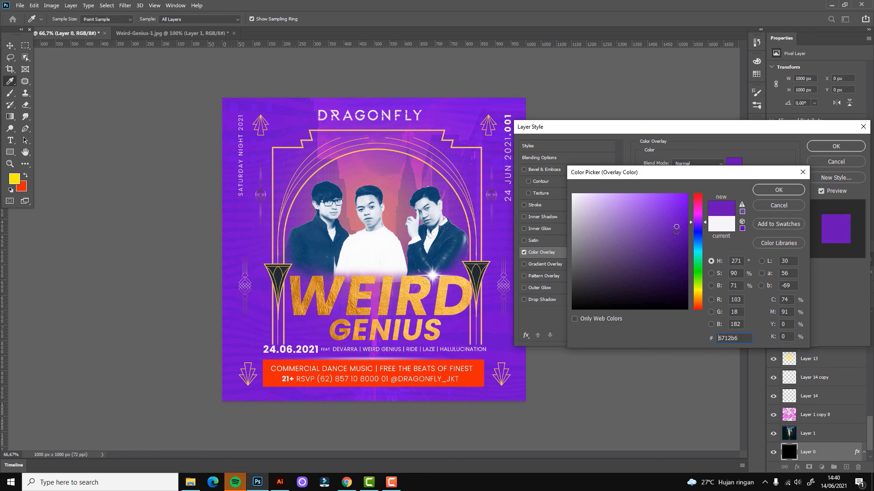
left_click(678, 262)
mouse_move(697, 214)
left_mouse_down()
mouse_move(697, 304)
mouse_move(648, 204)
mouse_move(620, 311)
left_mouse_up()
left_click(678, 276)
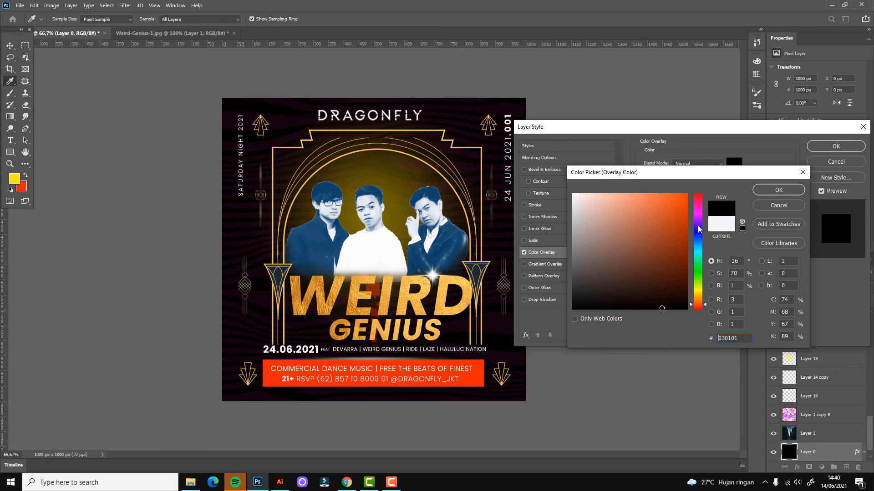
mouse_move(700, 229)
left_mouse_down()
mouse_move(699, 219)
mouse_move(684, 257)
left_mouse_up()
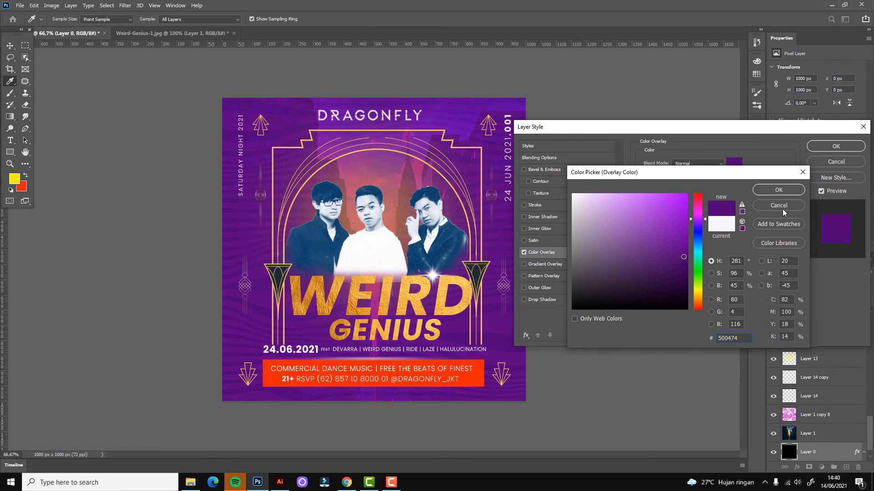
key("Return")
key("Return")
- Set the gradient map to legacy Violet, Orange with the right stop changed to peach #efc7a0
left_click(813, 71)
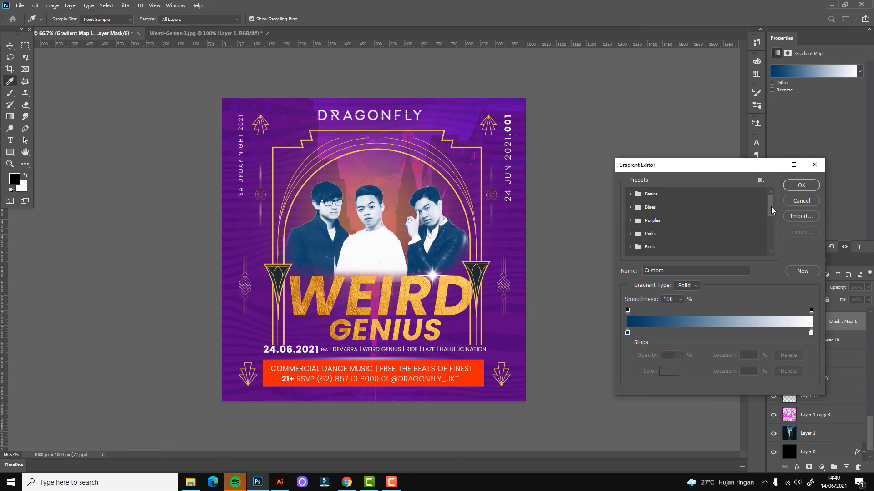
left_click_drag(772, 210, 640, 251)
scroll(772, 219, "down", 2)
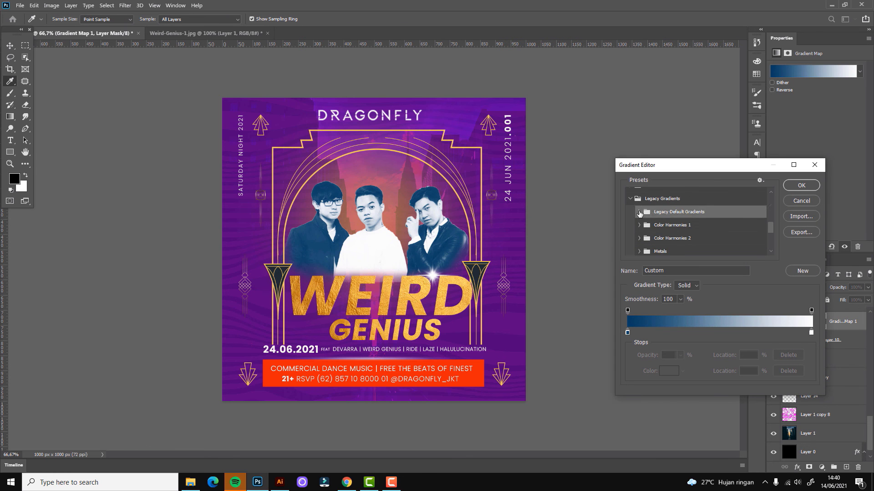
left_click(639, 211)
left_click(708, 225)
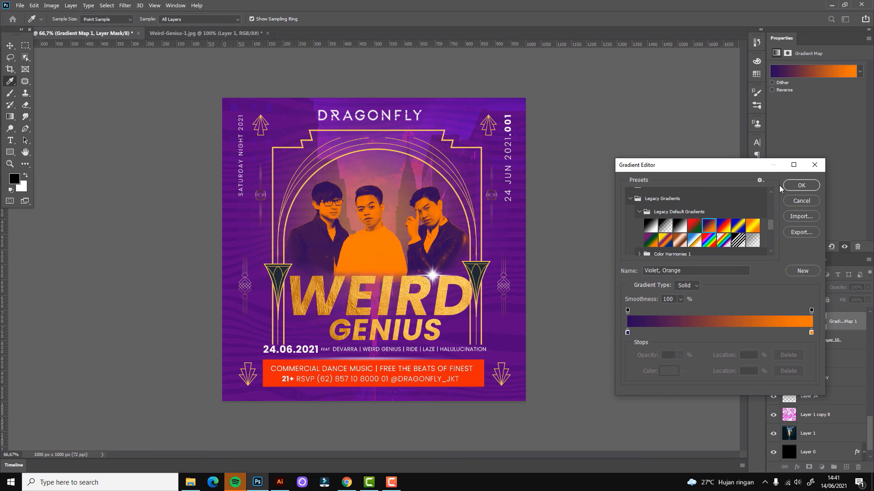
double_click(811, 332)
left_click(609, 200)
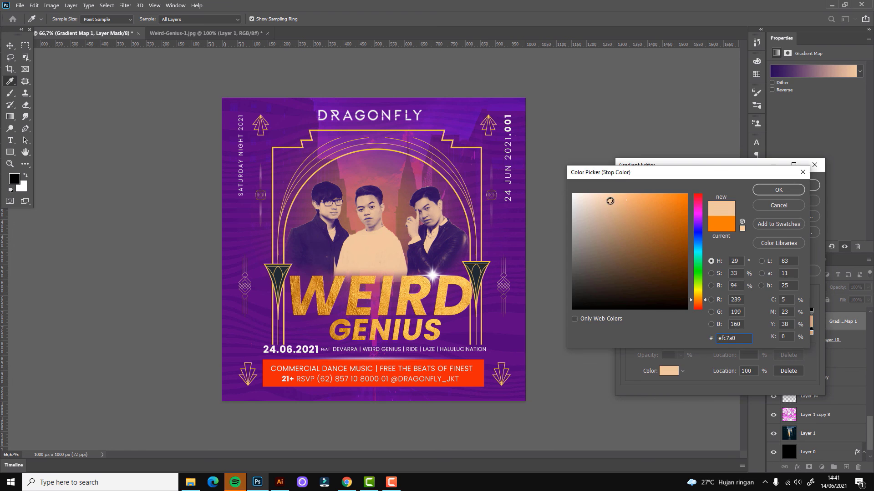
left_click(777, 189)
- Start free-transforming the band photo, Layer 10, and dismiss the error message
key("v")
key("ctrl+t")
key("Return")
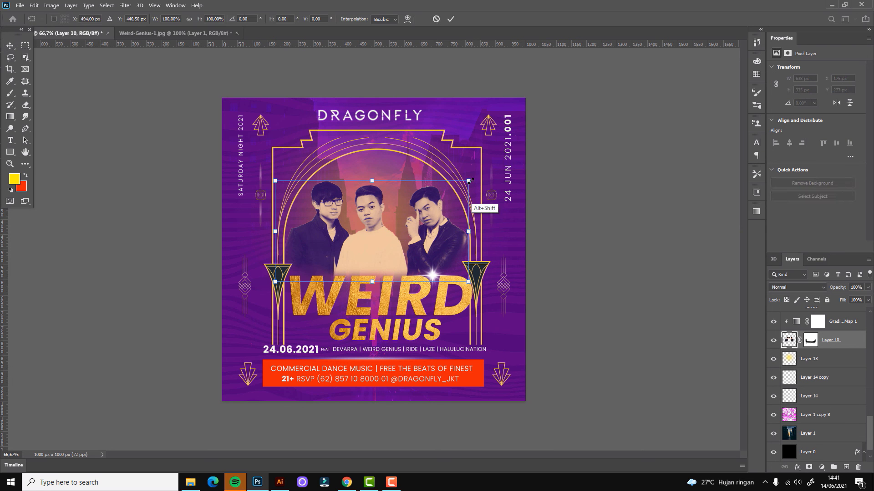
- Duplicate the band photo and enlarge the lower copy to about 119%
left_click_drag(446, 235, 443, 226)
key("ctrl+j")
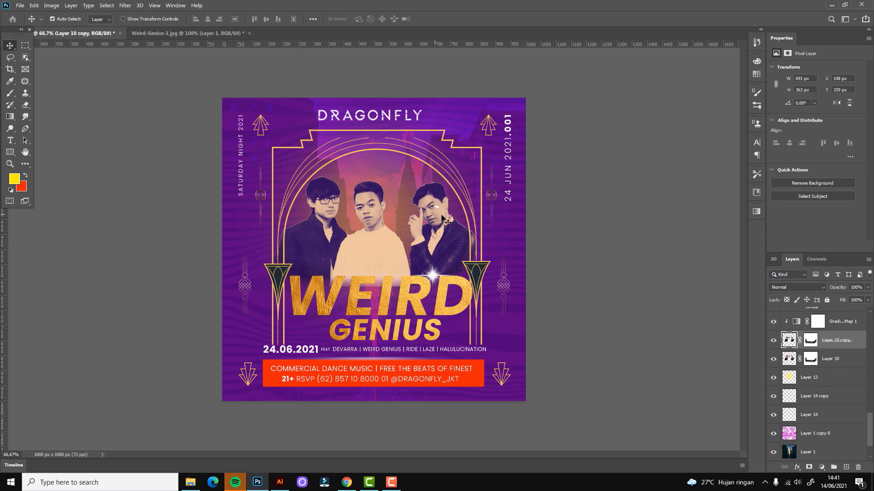
key("ctrl+bracketleft")
key("ctrl+bracketright")
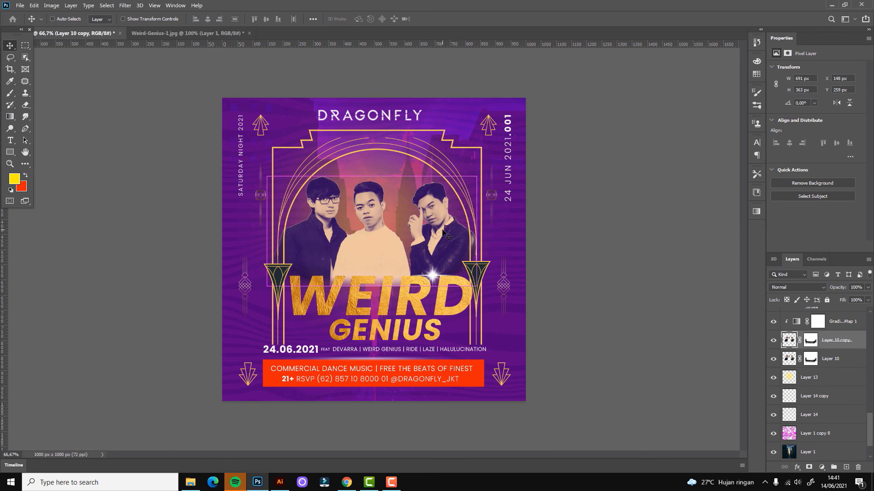
left_click(830, 359)
key("ctrl+t")
left_click_drag(476, 176, 497, 166)
key("Return")
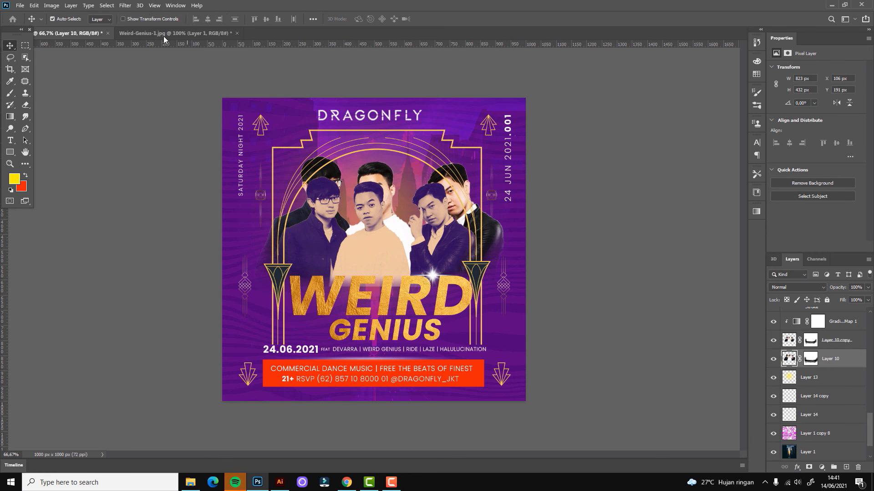
- Apply a horizontal 169 px Motion Blur to the enlarged copy, then select the WEIRD layer
left_click(107, 5)
left_click(259, 159)
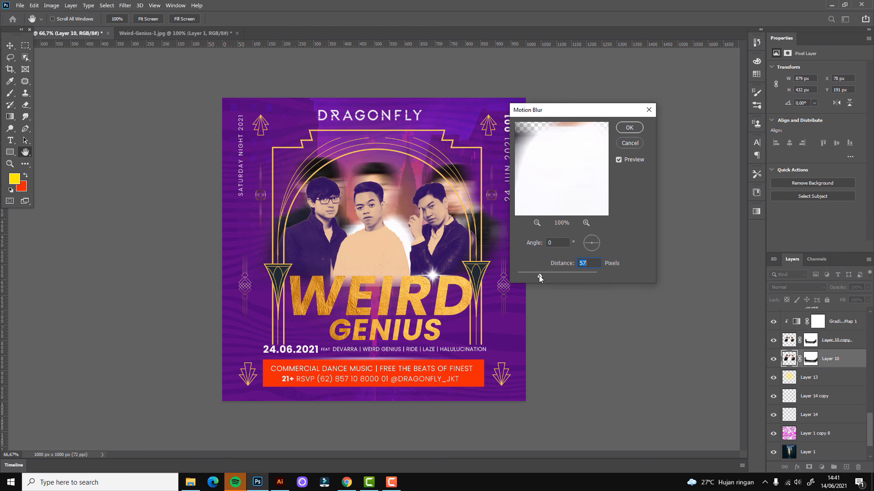
left_click_drag(539, 276, 555, 276)
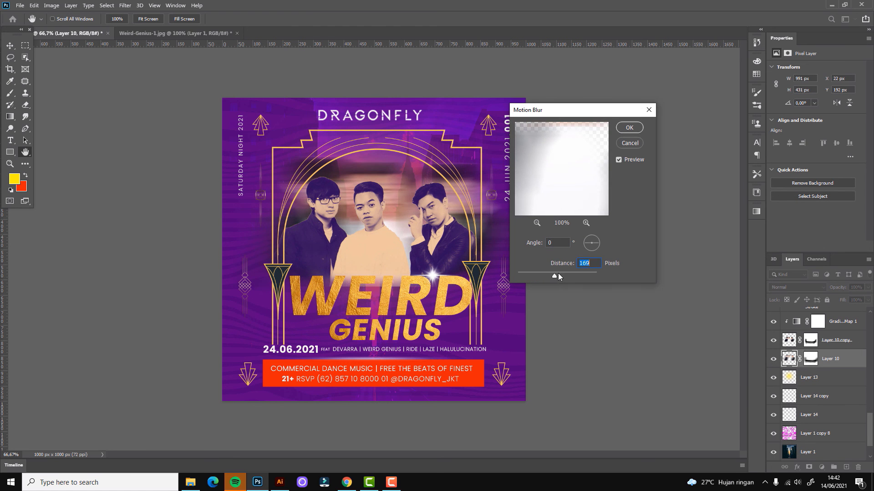
left_click(633, 130)
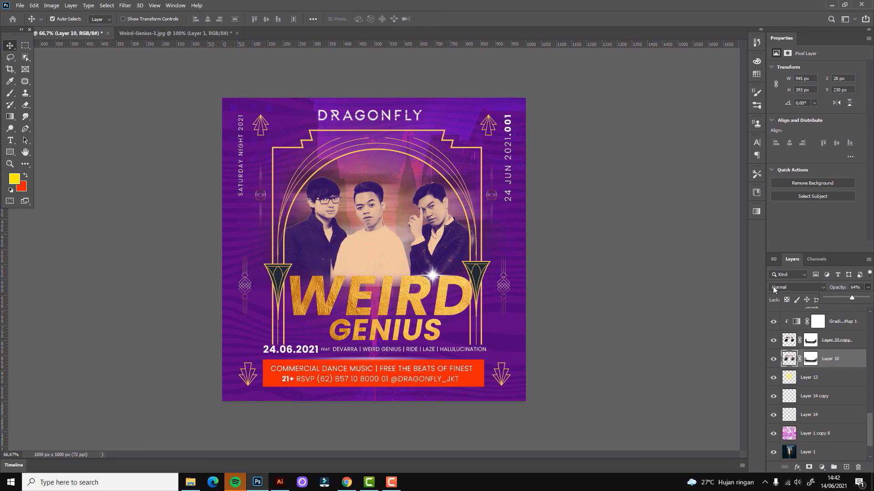
left_click(358, 301)
left_click(797, 340)
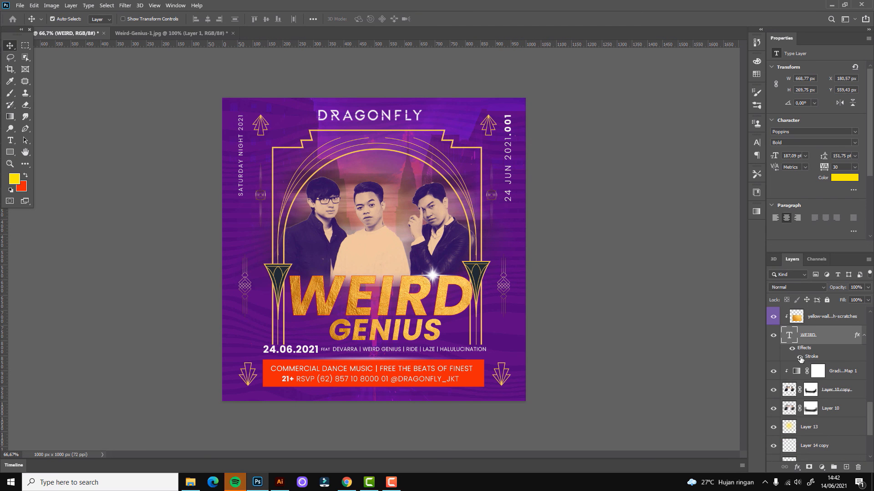
- Give WEIRD a 7 px Stroke in dark purple #77098b
double_click(811, 356)
left_click_drag(668, 162, 677, 162)
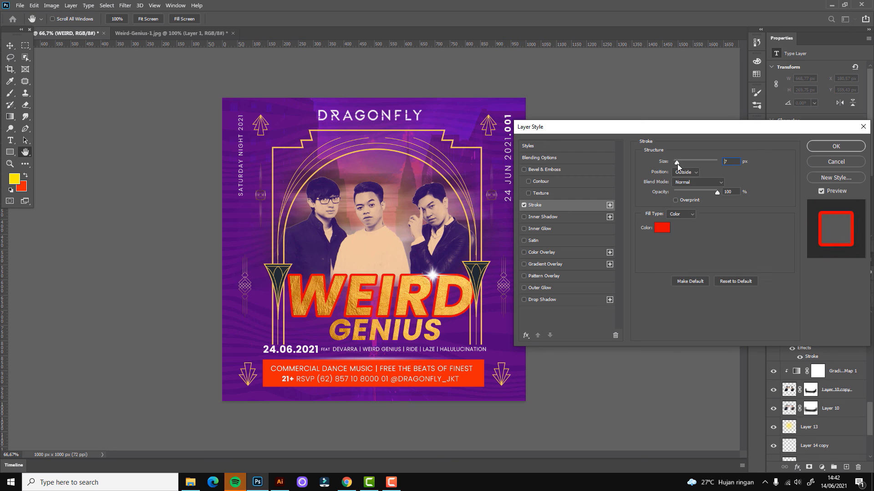
left_click(669, 230)
type("77098b")
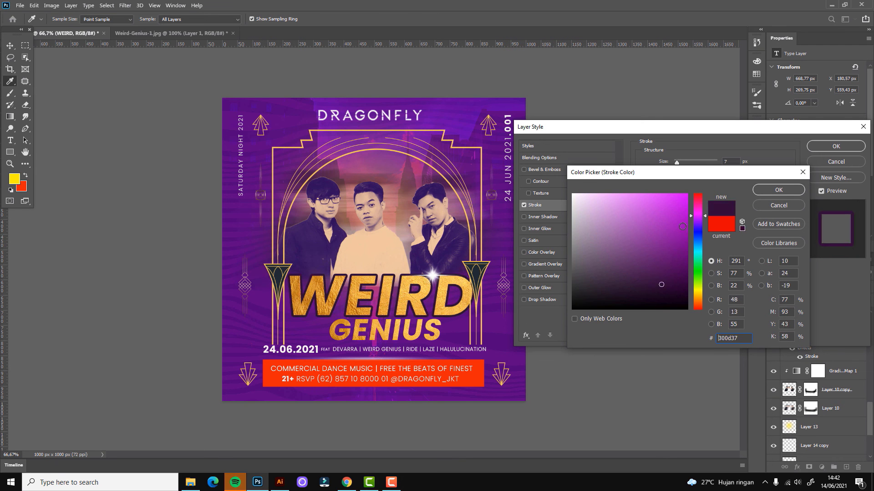
key("Return")
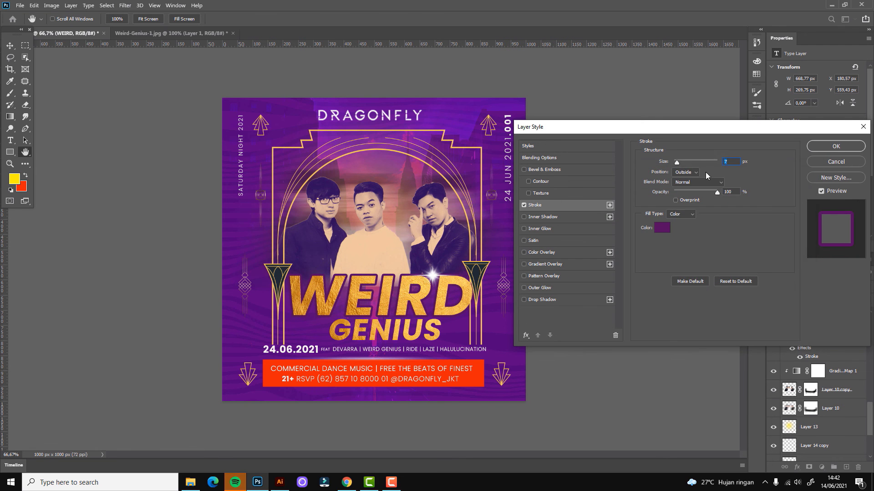
left_click(822, 147)
- Scale the Layer 16 lens flare up to about 138% on the headline
key("v")
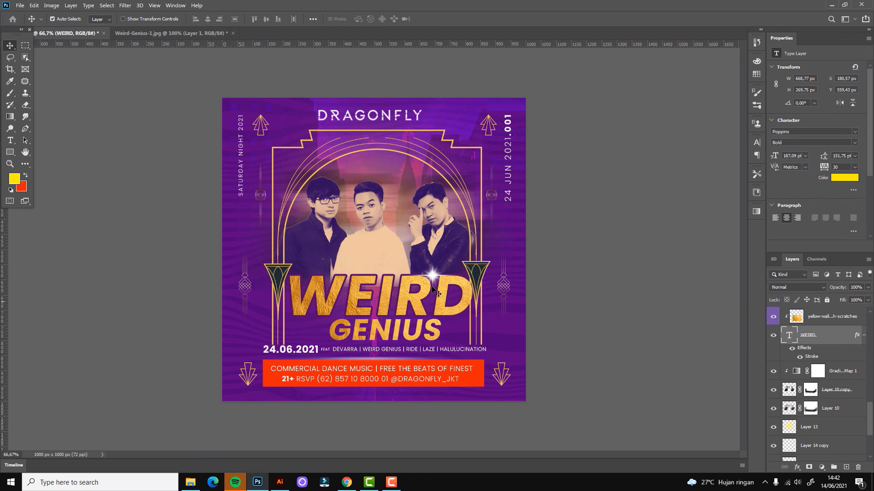
left_click(357, 334)
left_click(430, 274)
key("ctrl+t")
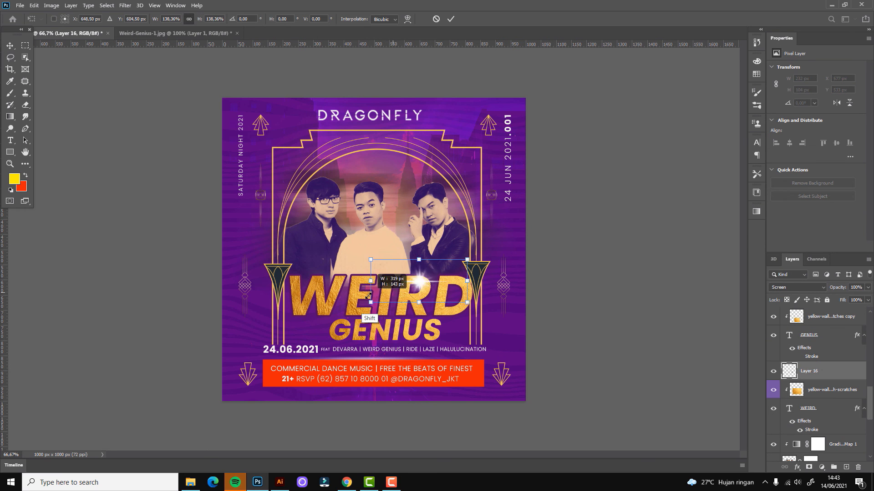
left_click_drag(419, 268, 438, 275)
key("Return")
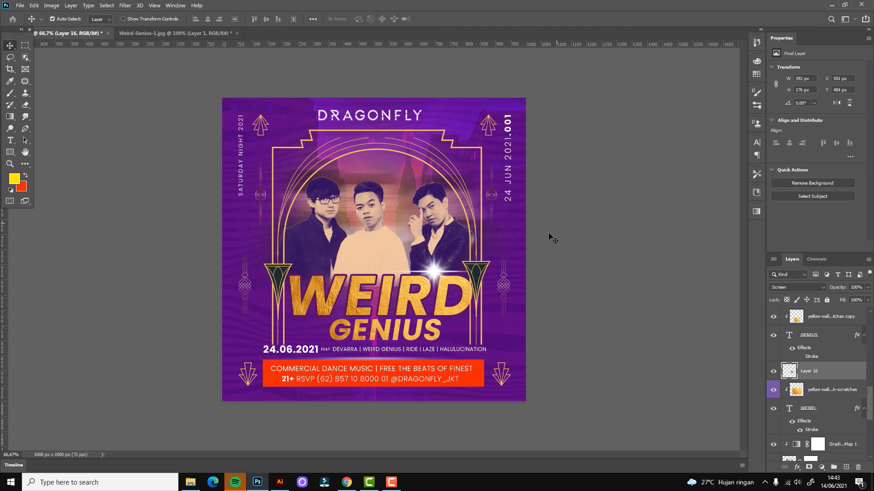
- Give the orange info box, Layer 7, a yellow #f7d701 Color Overlay
key("alt+period")
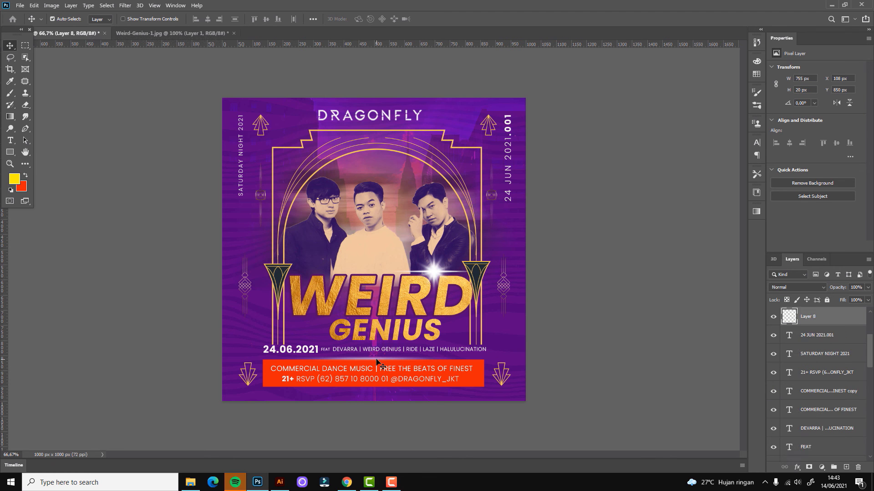
left_click(480, 380)
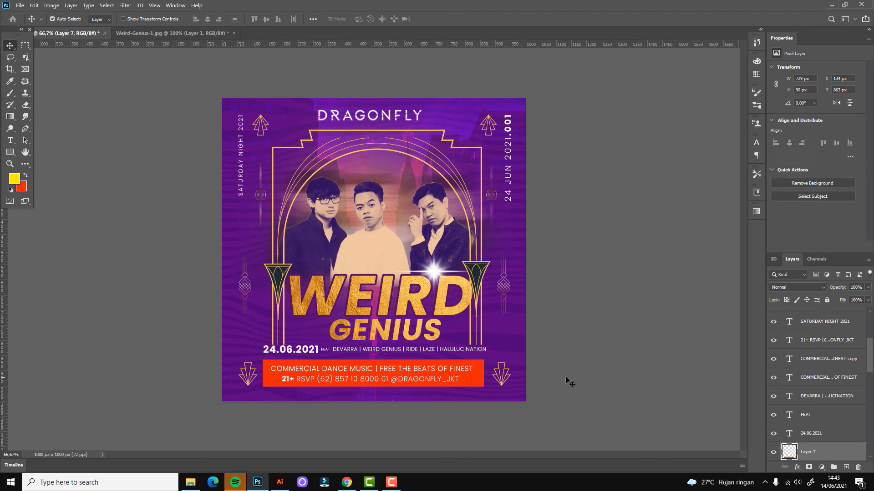
left_click(797, 468)
left_click(807, 434)
left_click(734, 162)
left_click(684, 209)
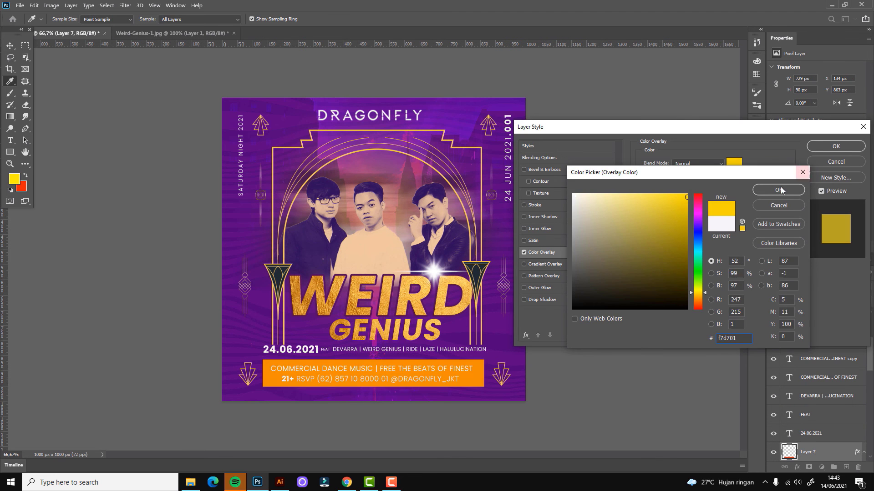
left_click(778, 190)
left_click(836, 146)
- Recolour the COMMERCIAL DANCE MUSIC and RSVP lines dark purple #2a0958
key("z")
left_click(406, 372)
key("t")
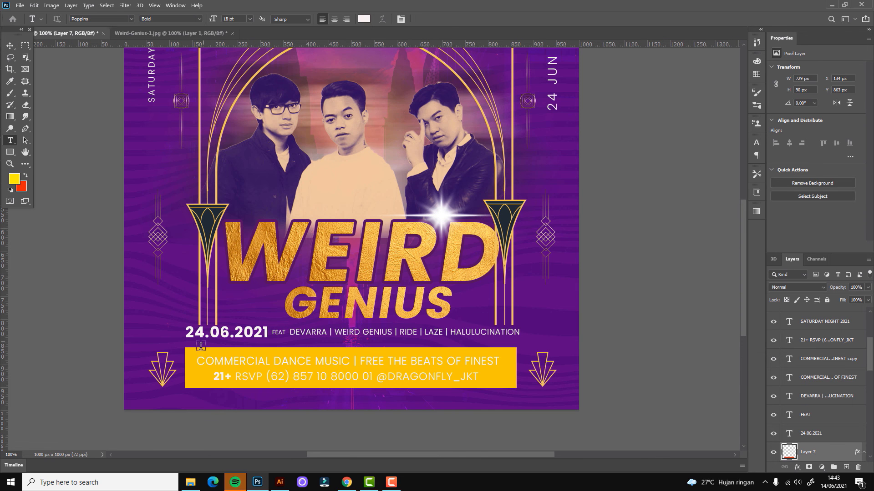
left_click_drag(197, 362, 500, 378)
left_click(363, 19)
left_click(779, 190)
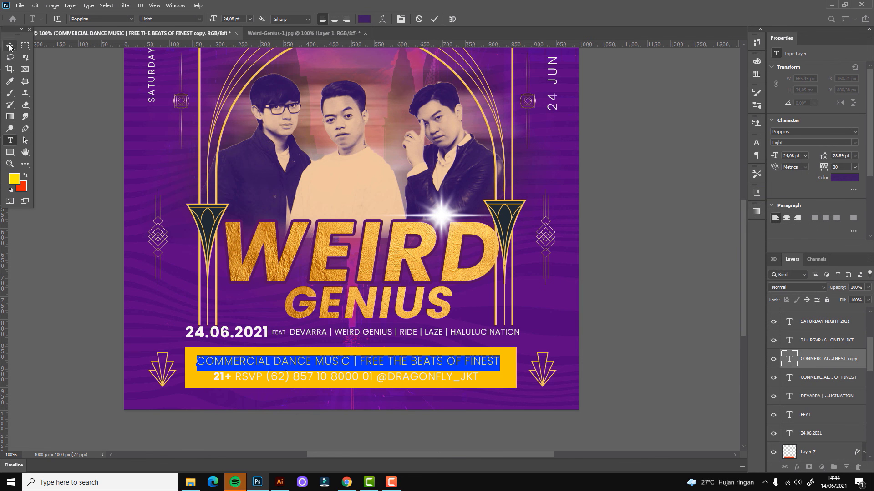
left_click_drag(213, 377, 479, 376)
left_click(364, 19)
left_click(469, 189)
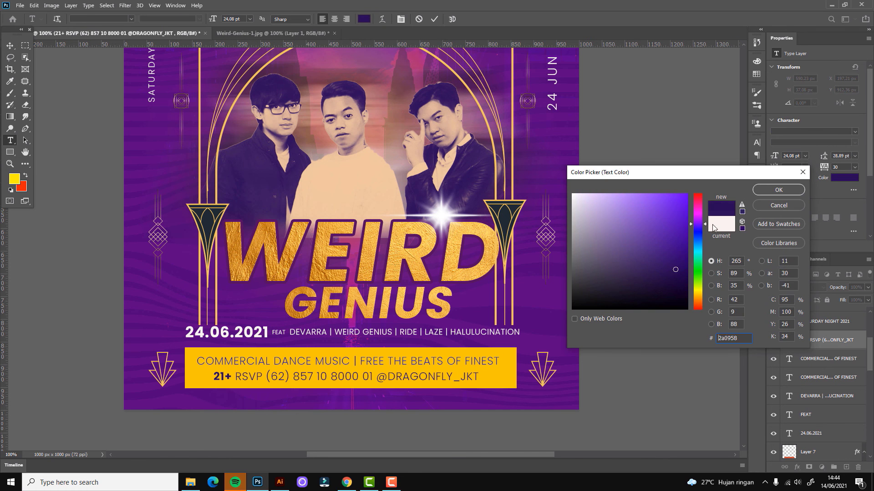
left_click(779, 190)
key("ctrl+Return")
- Fit the whole flyer on screen and preview it full screen without panels
key("z")
key("ctrl+0")
key("f")
key("f")
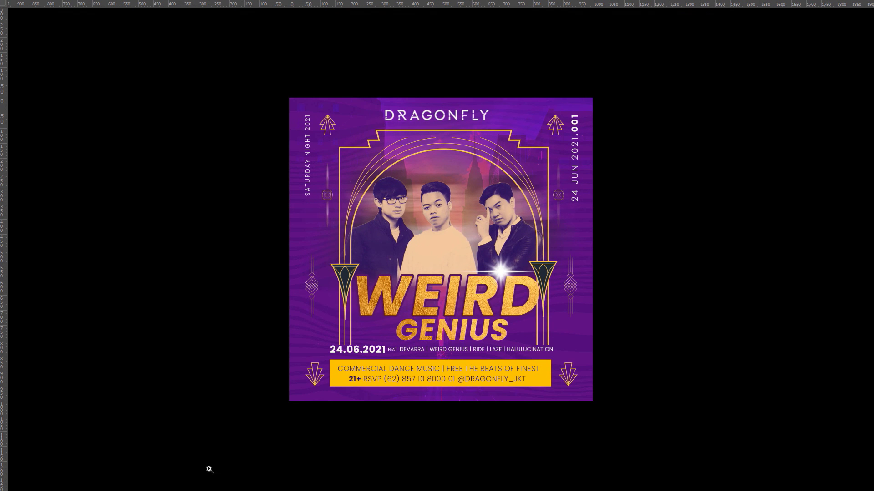